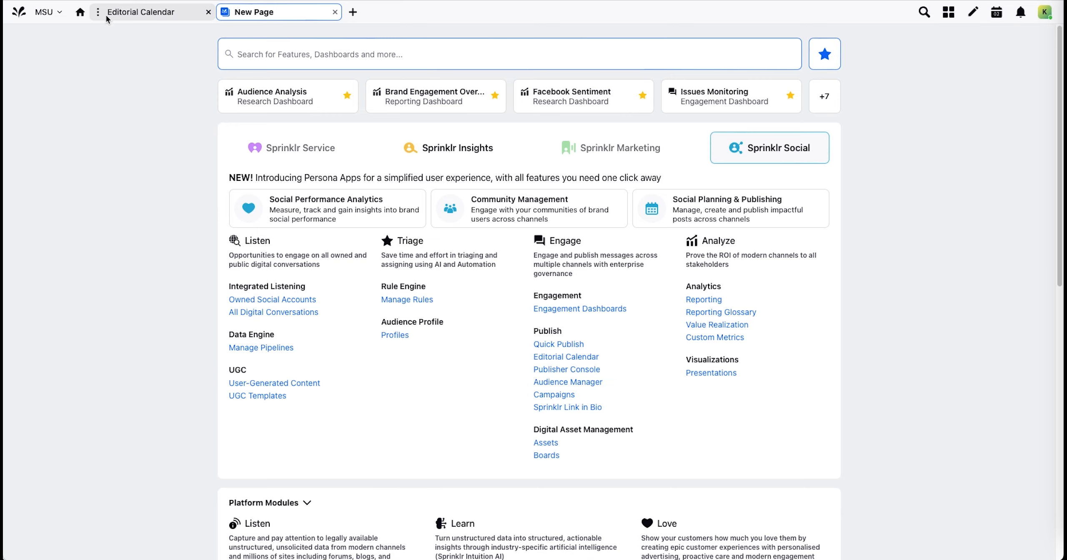
Create a post from the Editorial Calendar for Michigan State University's LinkedIn, YouTube and spartans.msu Facebook accounts plus michiganstateu's Twitter and Instagram accounts.
click(162, 16)
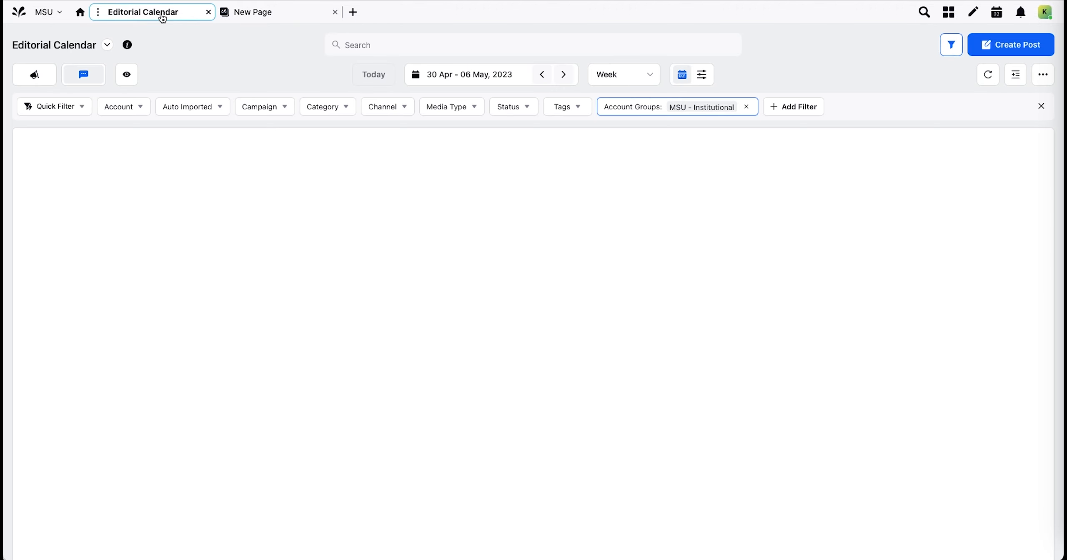
click(1018, 46)
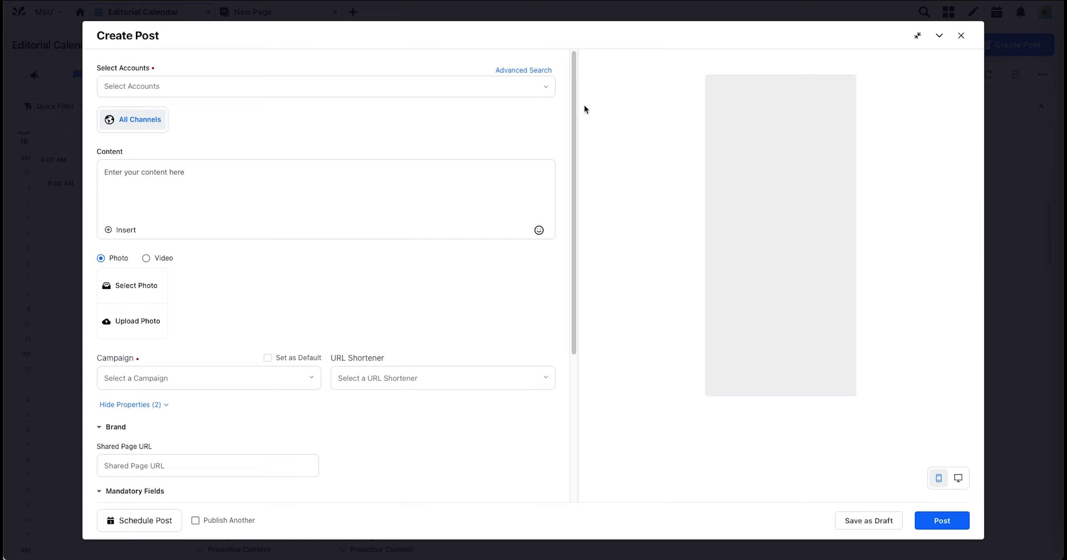
click(526, 88)
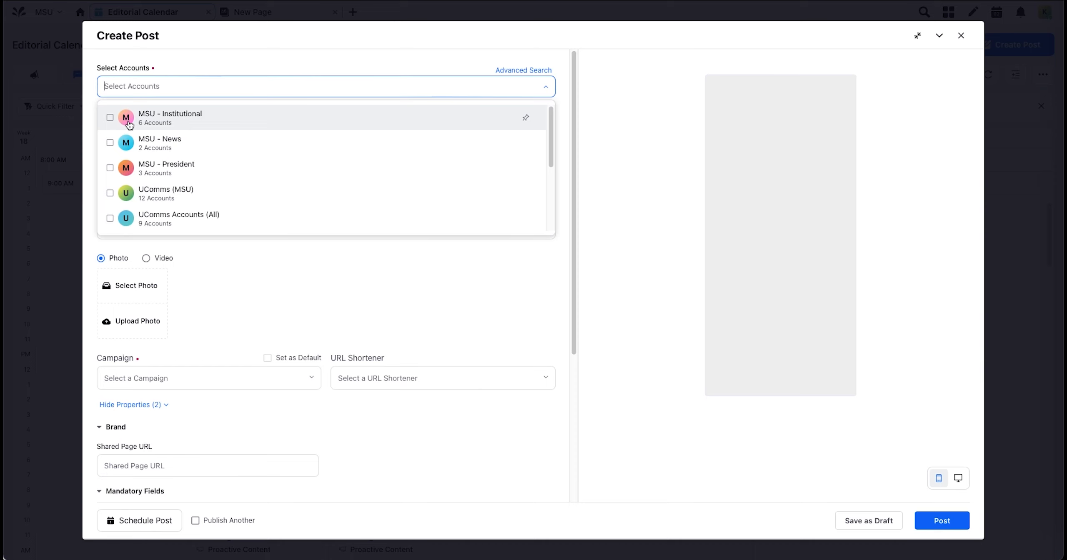
text(mich)
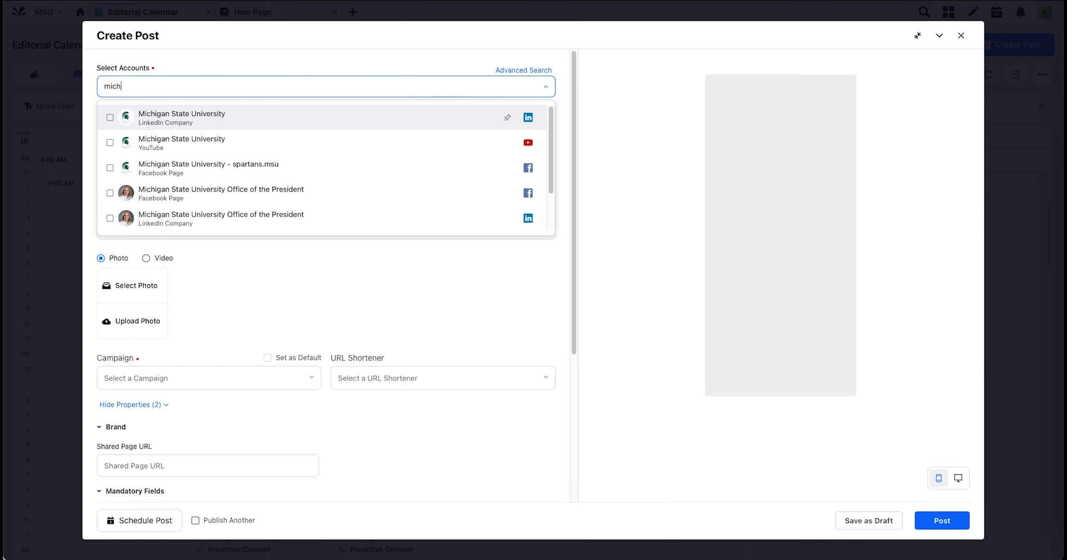
click(111, 120)
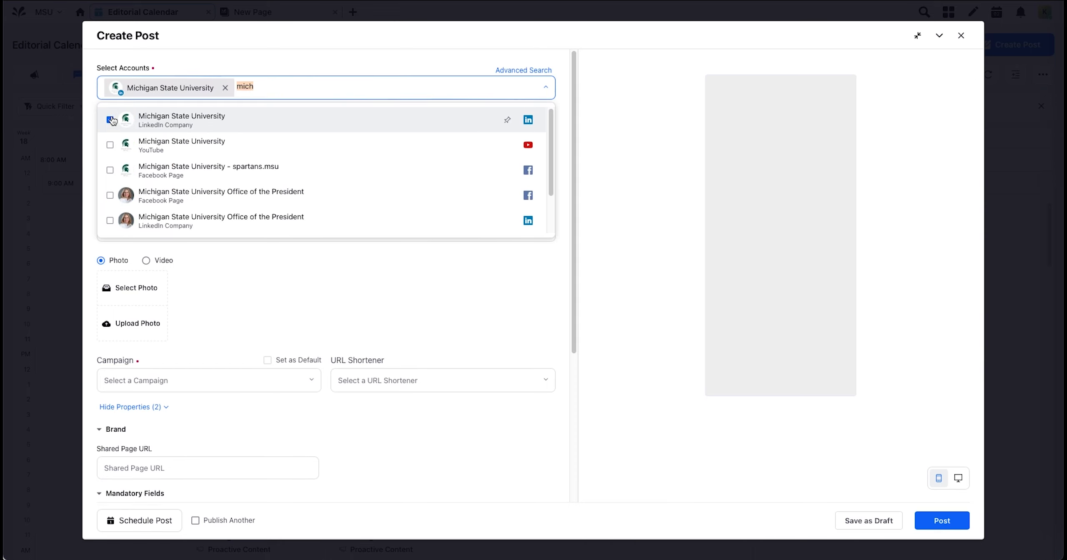
click(110, 144)
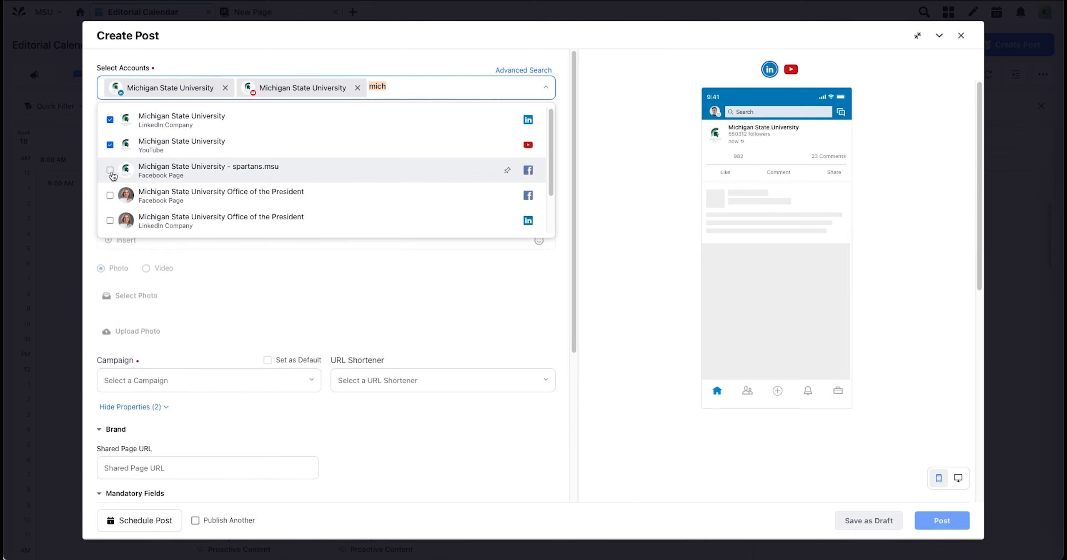
click(111, 170)
scroll(191, 207, down, 2)
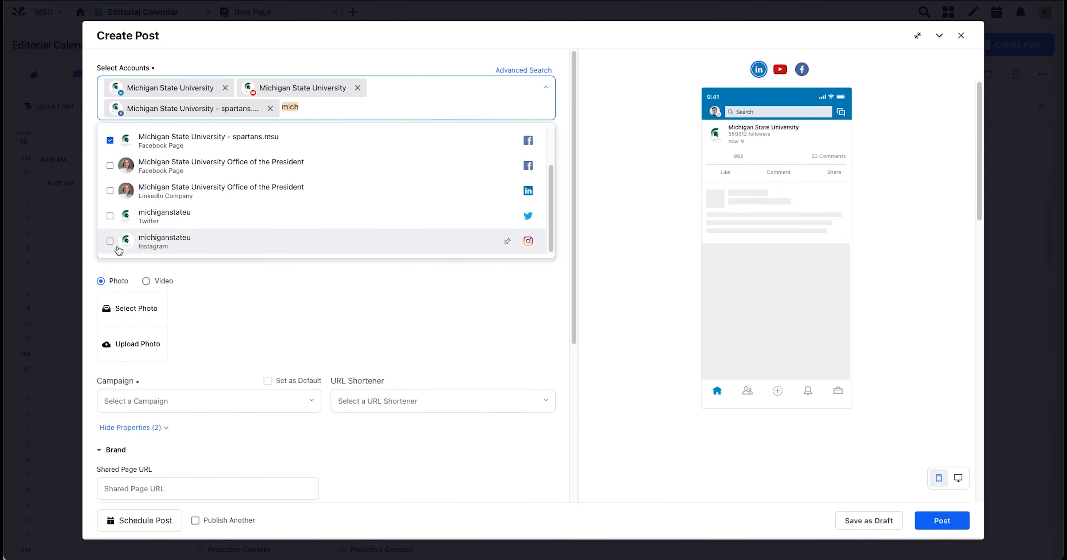
click(110, 215)
click(110, 242)
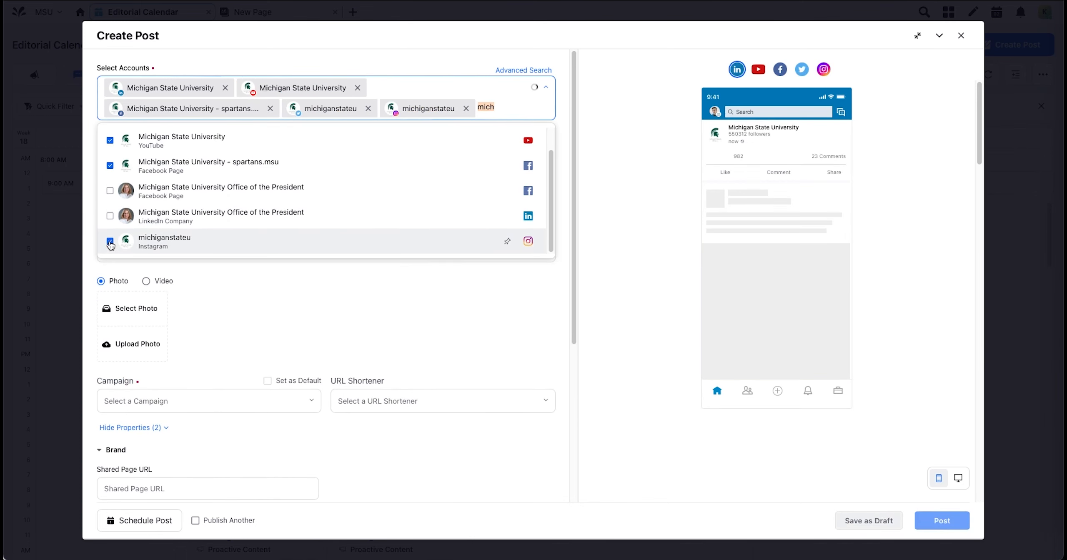
click(648, 152)
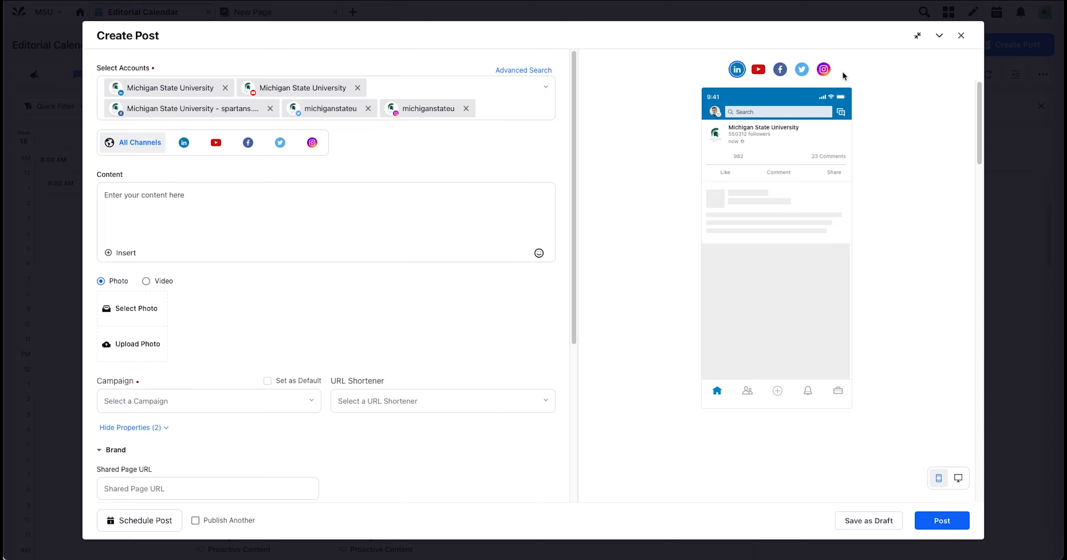
Preview the empty post as it would look on Instagram and on LinkedIn.
click(824, 71)
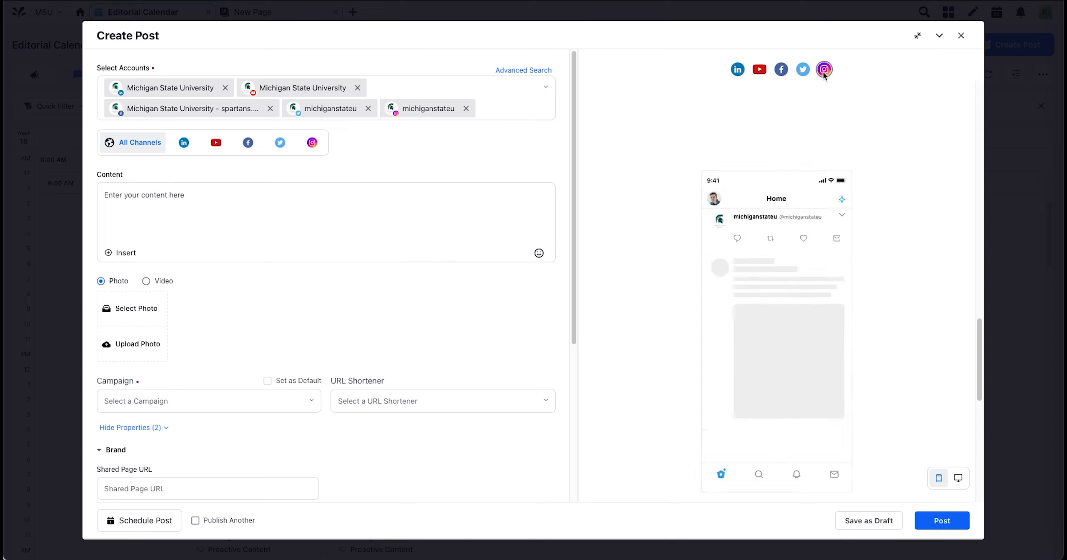
click(737, 70)
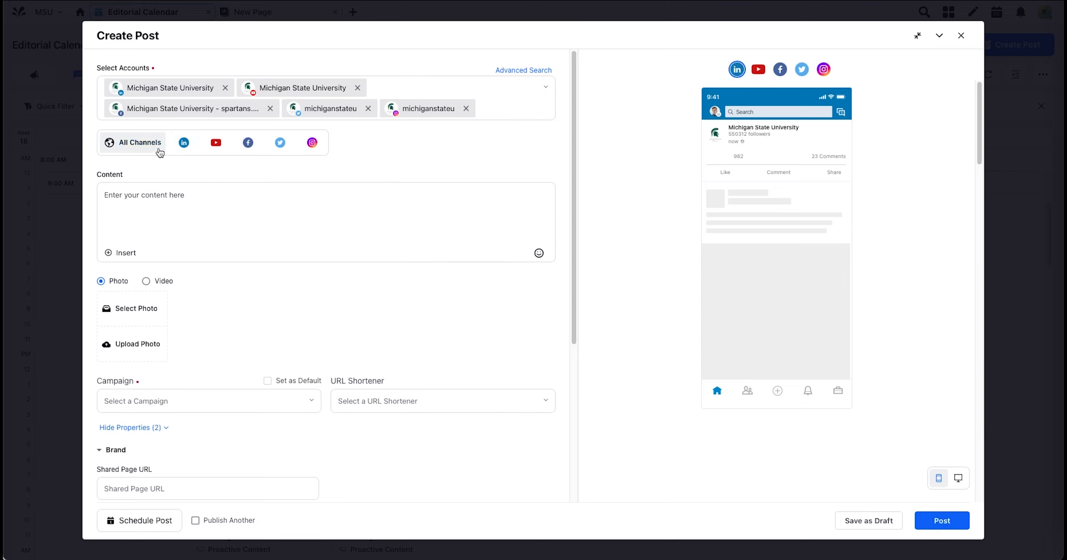
Write the content for all channels as "It is always a great day to be a Spartan! Insert link".
click(154, 192)
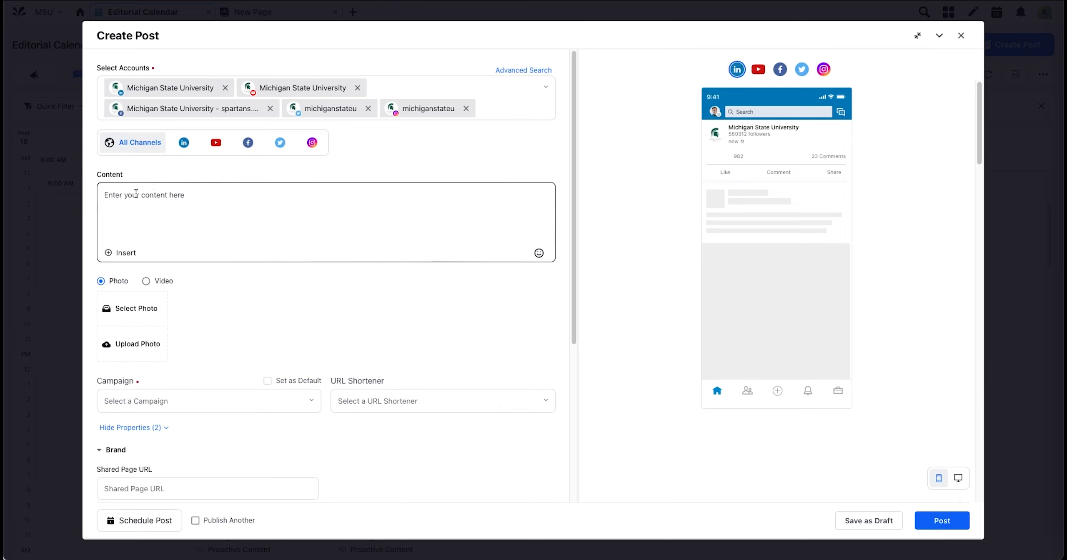
click(108, 256)
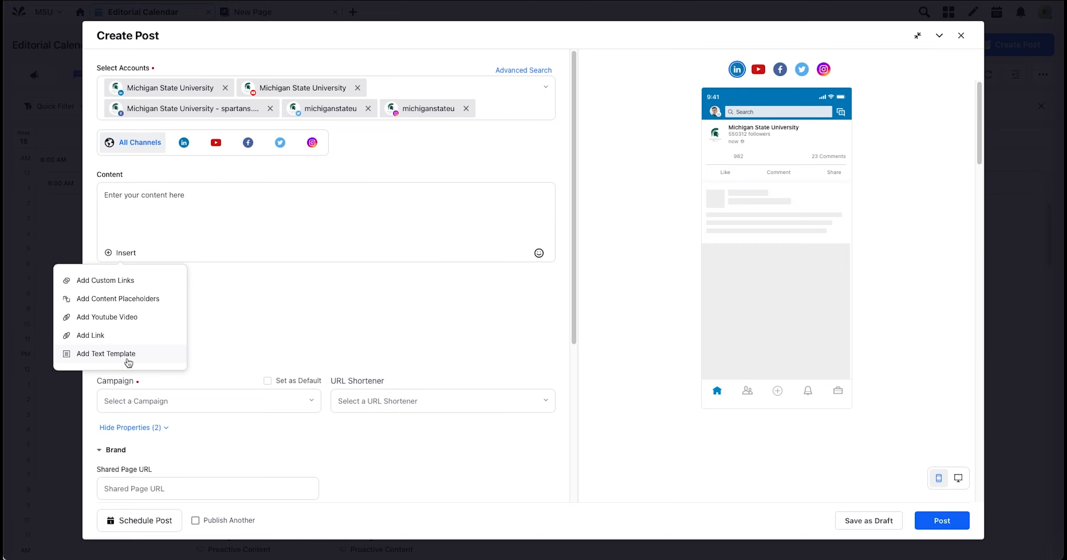
click(195, 195)
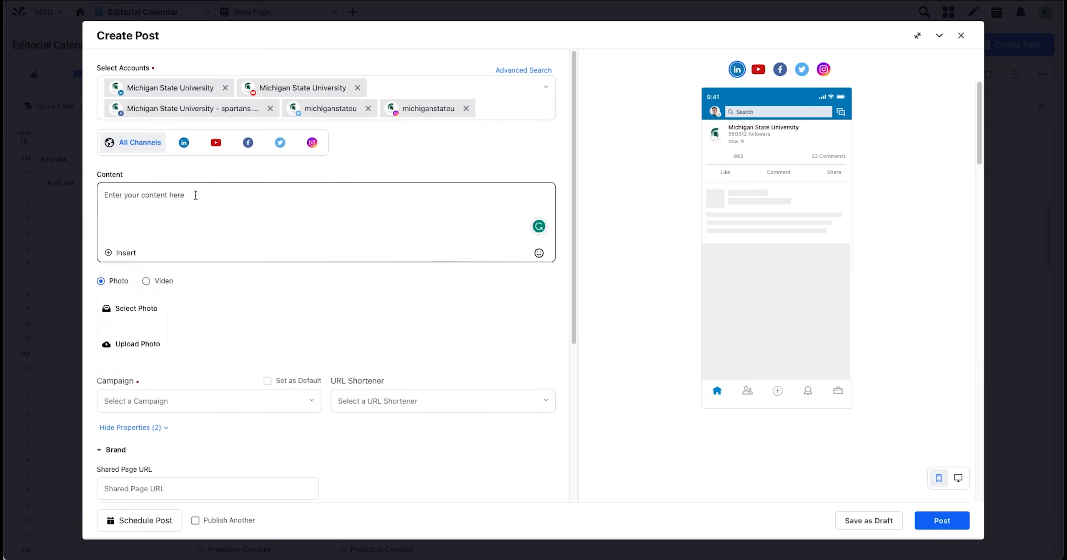
text(I)
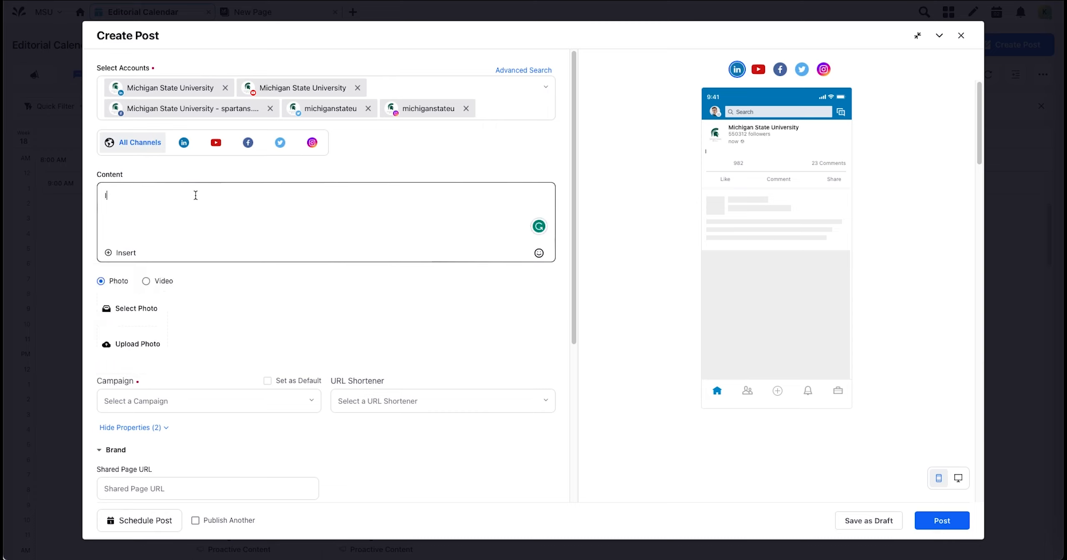
text(t is always a great day to be)
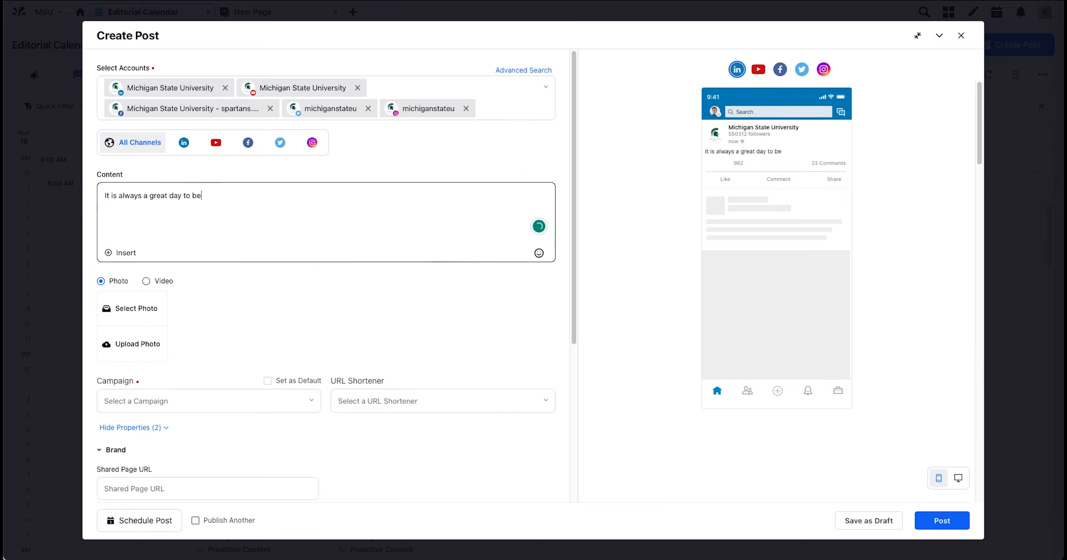
text( a Spartan! Insert link)
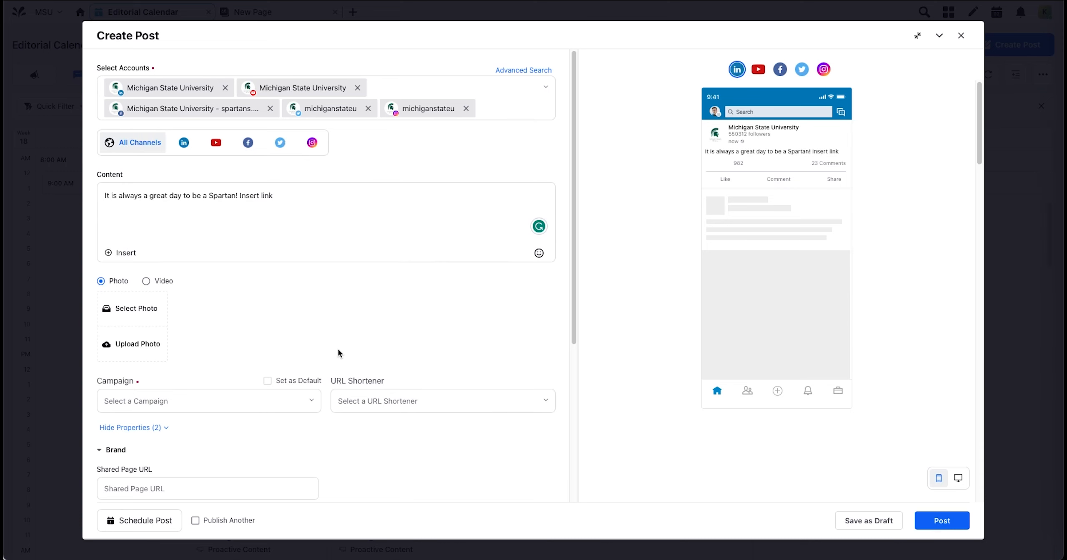
Upload the photo SpartansWill.jpg from the Downloads folder to the post.
click(127, 346)
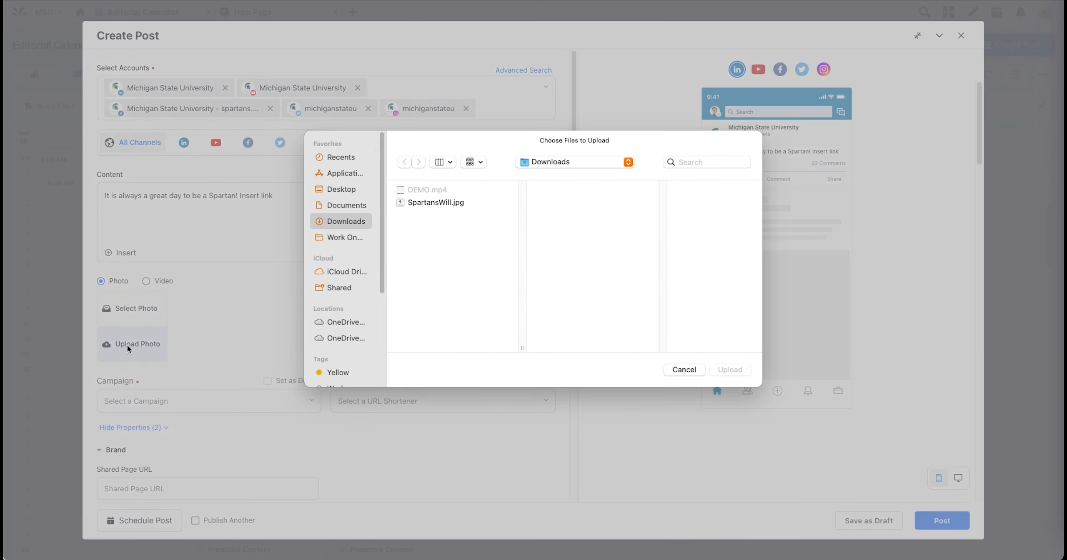
click(427, 202)
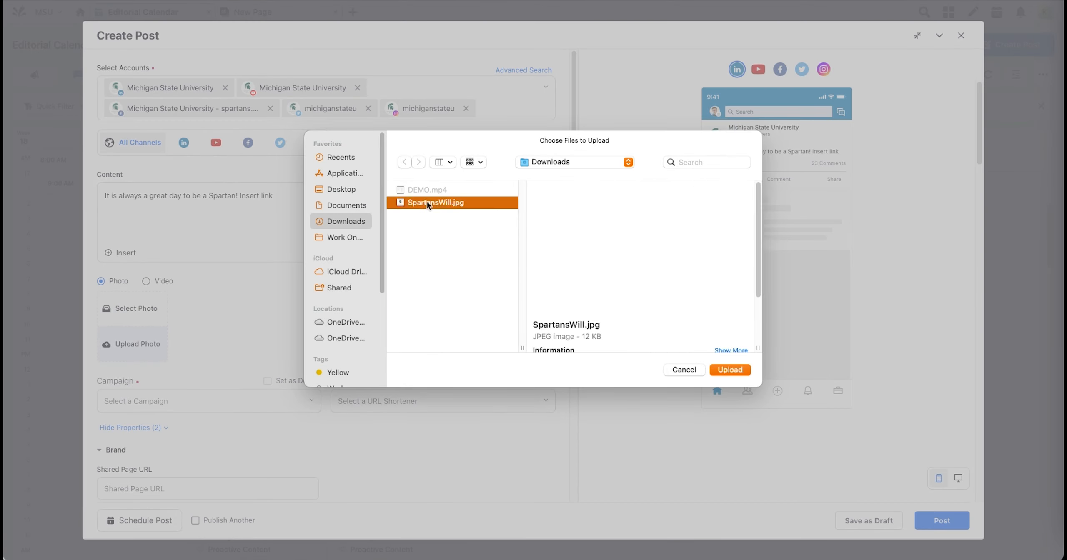
click(736, 370)
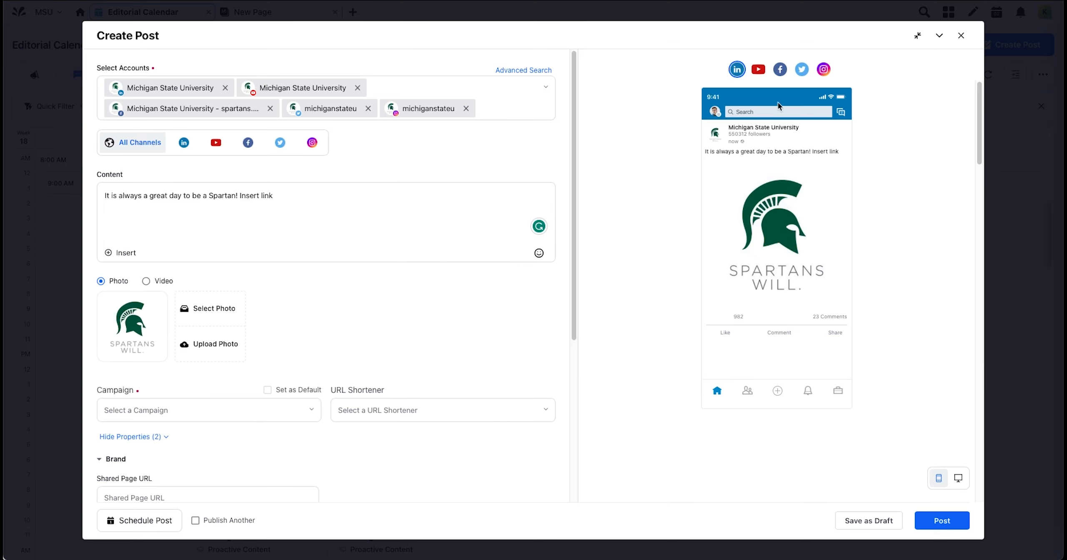
Preview the post with its photo for YouTube, Facebook and LinkedIn.
click(759, 70)
click(786, 71)
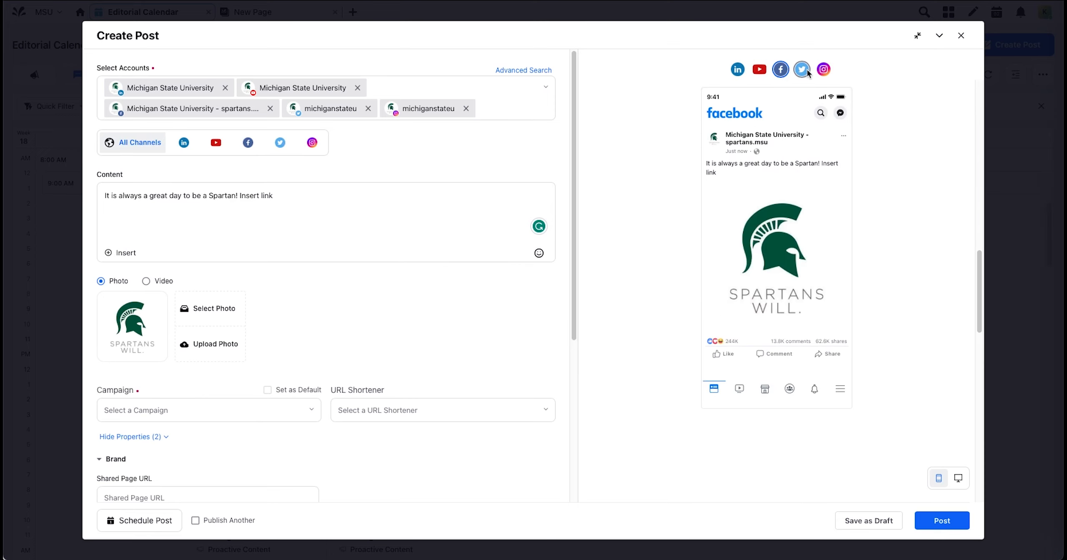
click(737, 71)
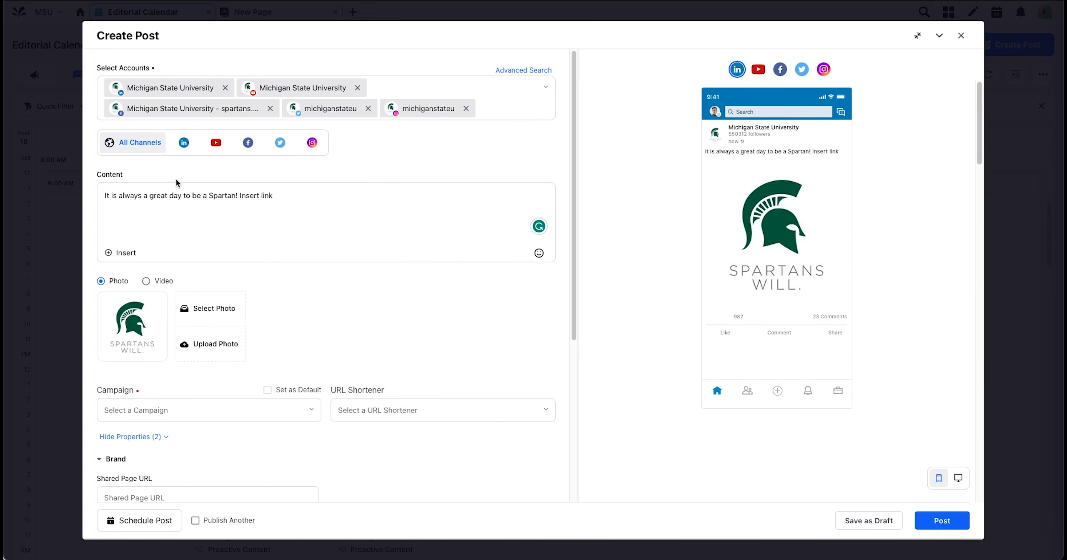
In the LinkedIn version of the post, keep the message type Post and replace the word "Insert" with "LinkedIn" in the message.
click(184, 146)
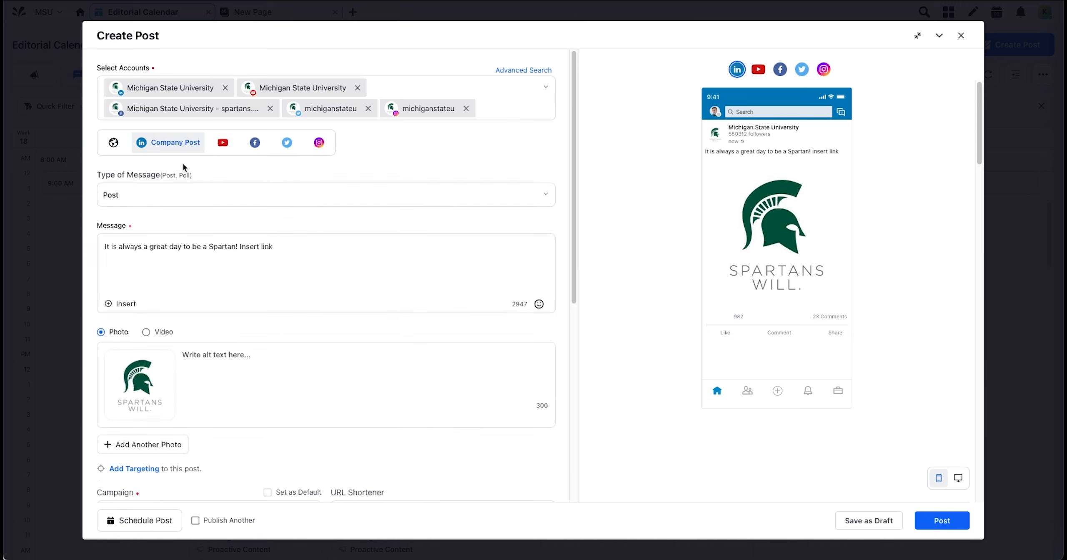
click(191, 197)
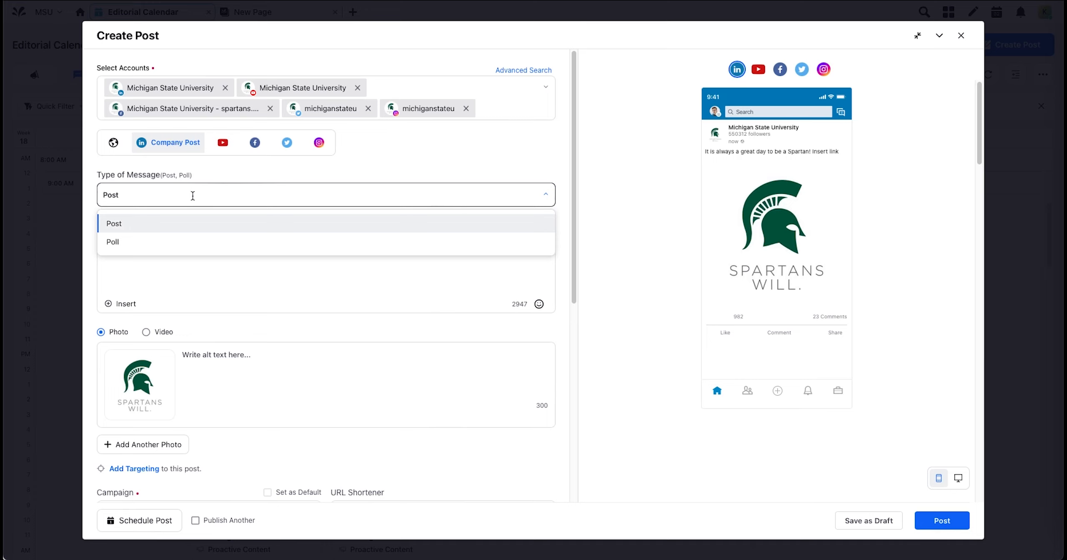
click(259, 165)
click(203, 271)
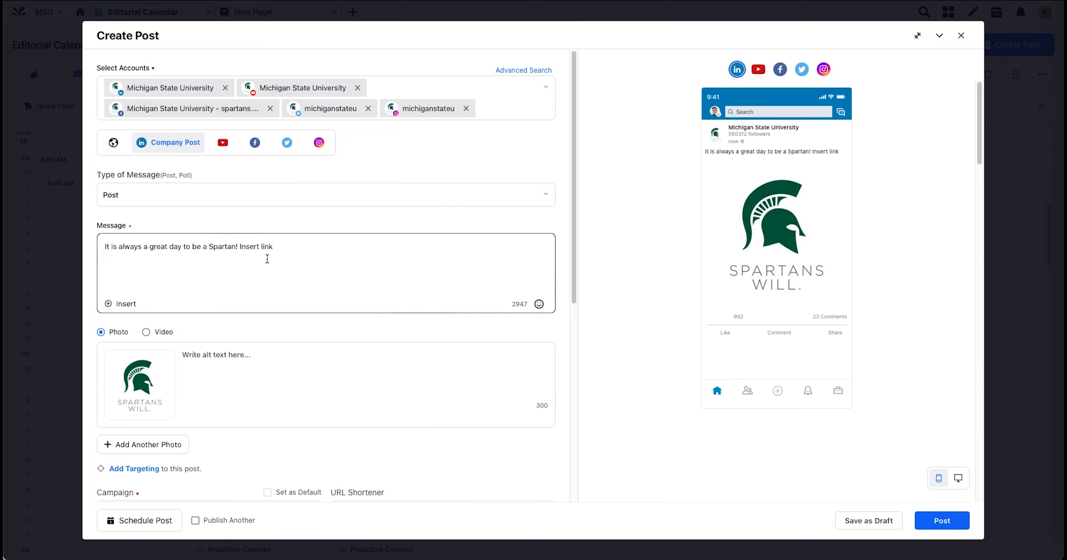
double_click(250, 247)
text(LinkedIn)
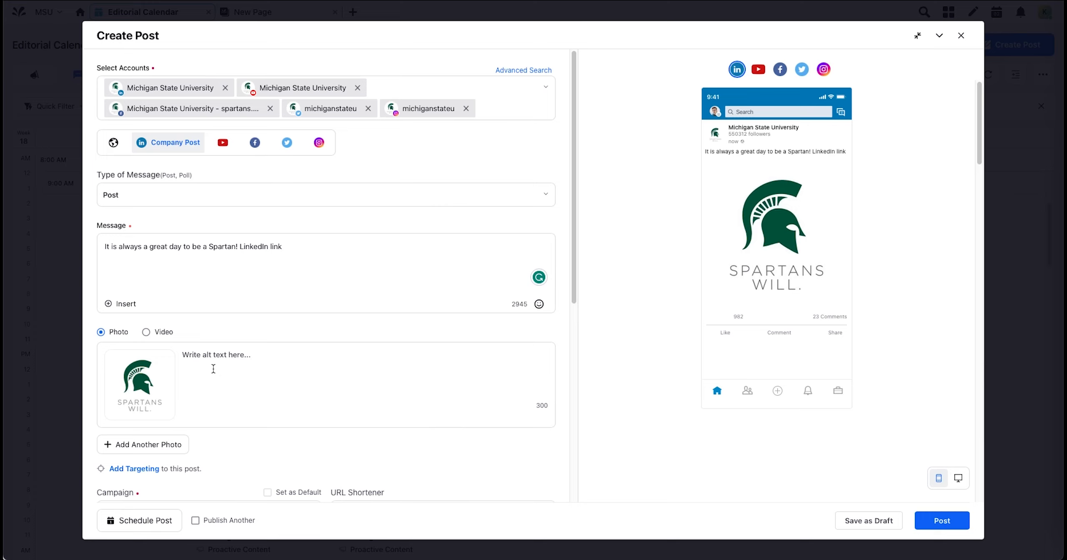
Give the LinkedIn photo the alt text: Spartan helmet logo in green, above the words "Spartans Will.".
click(192, 355)
text(Spartan helmet logo in green, above the words "Spartans Will.")
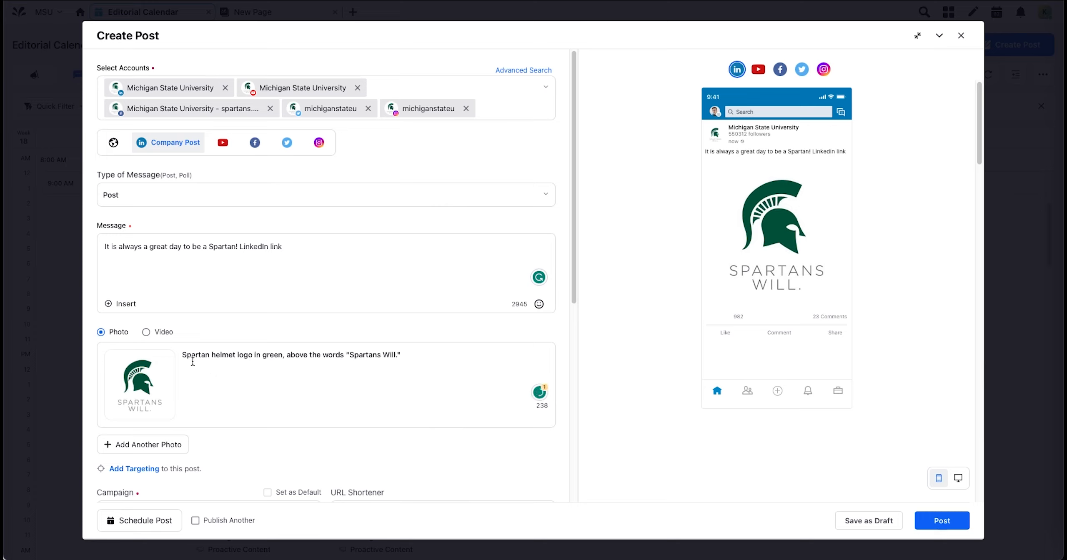
scroll(222, 429, down, 1)
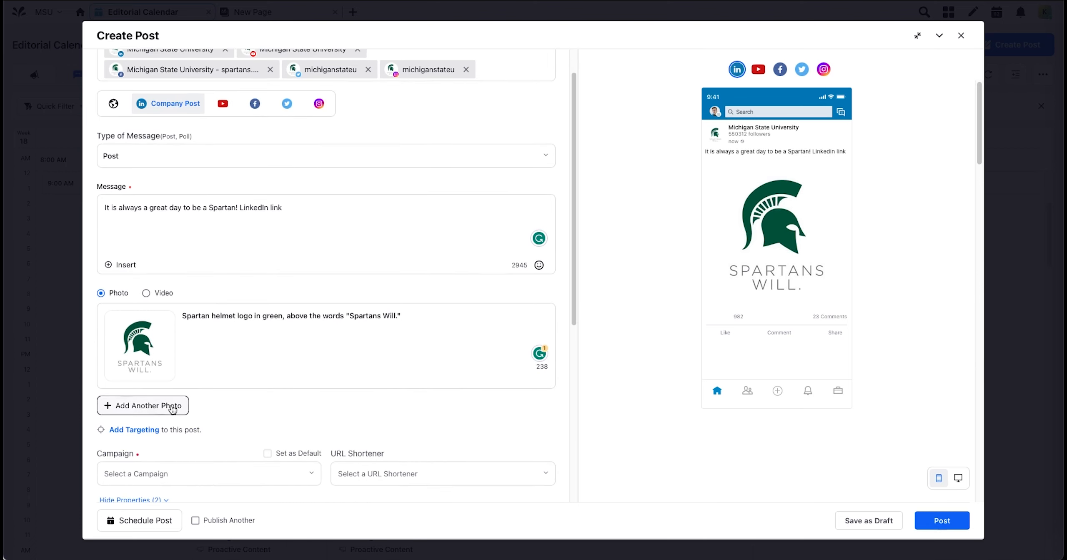
scroll(167, 411, down, 1)
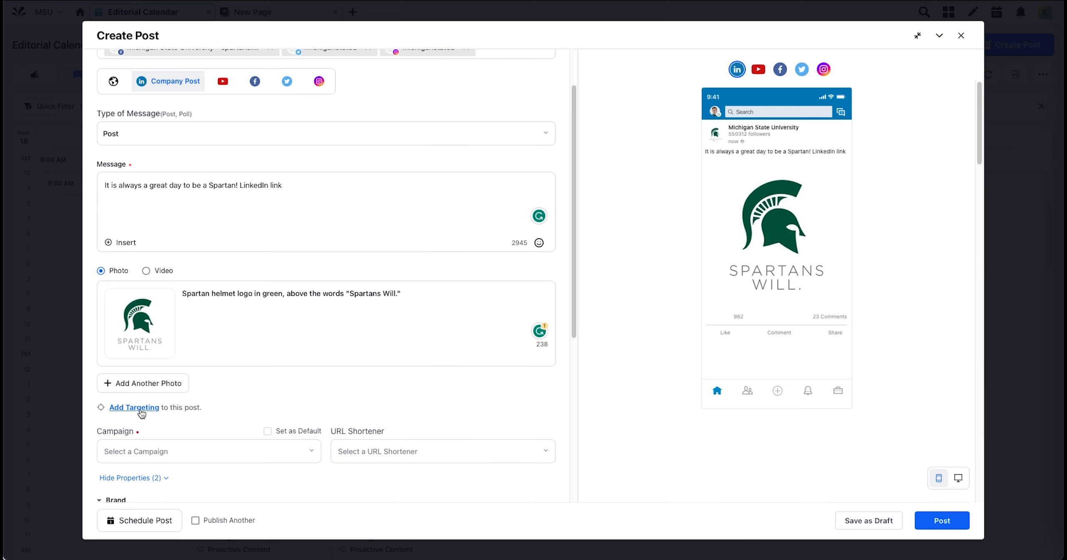
scroll(142, 413, up, 2)
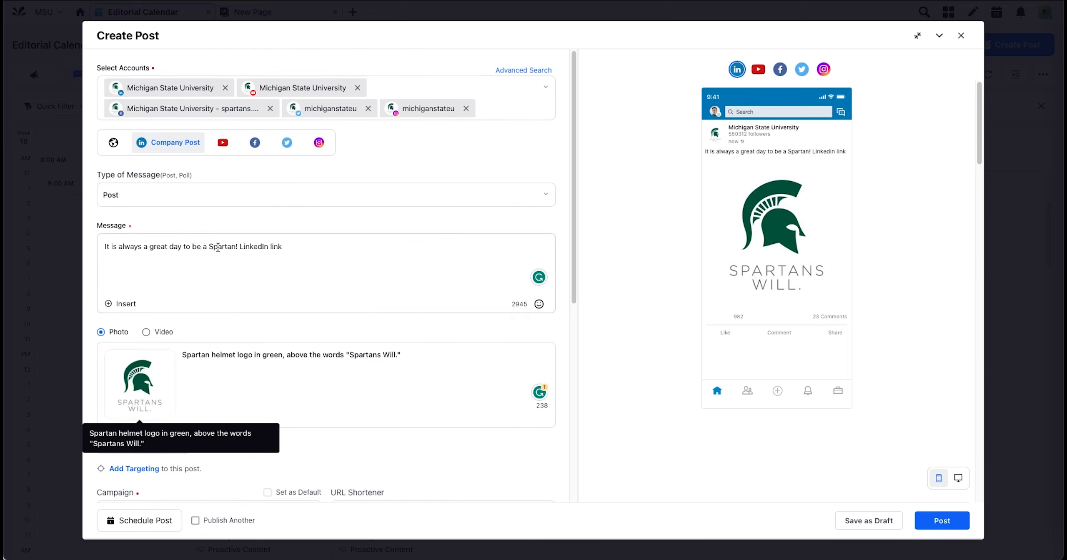
In the Facebook version of the post, keep the message type Post and replace the word "Insert" with "Facebook" in the message.
click(255, 143)
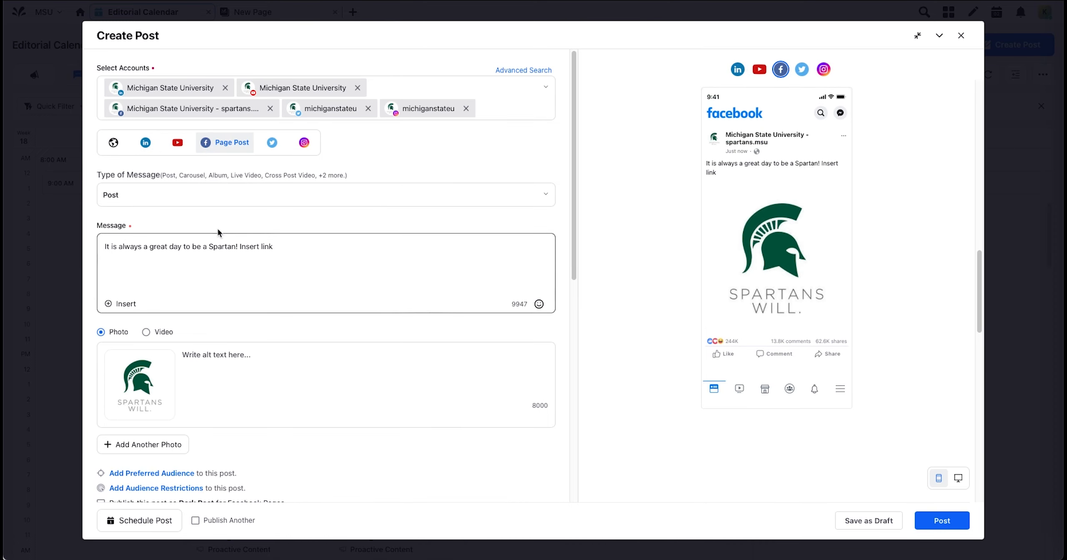
click(225, 194)
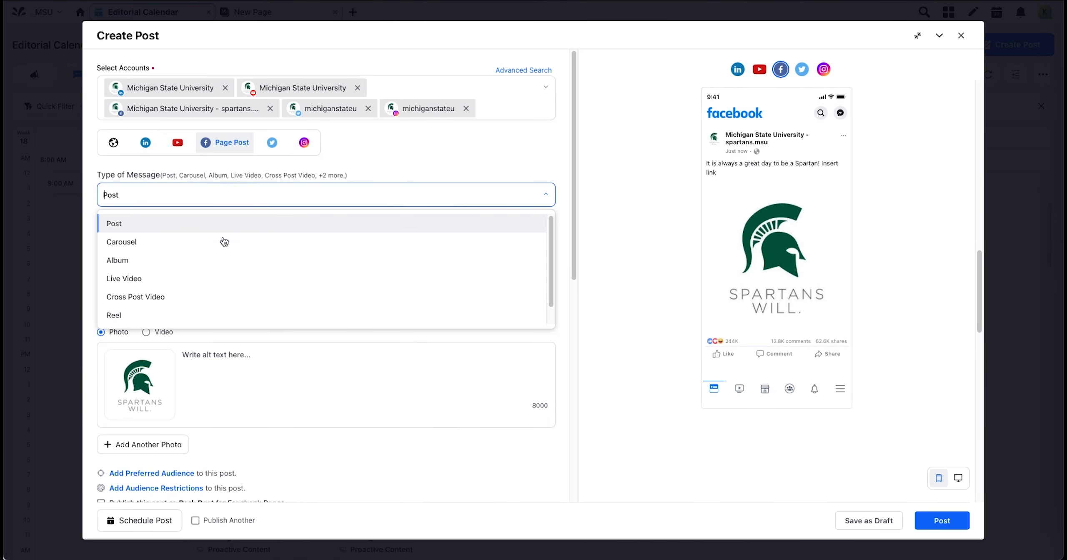
scroll(221, 293, down, 1)
scroll(222, 292, down, 1)
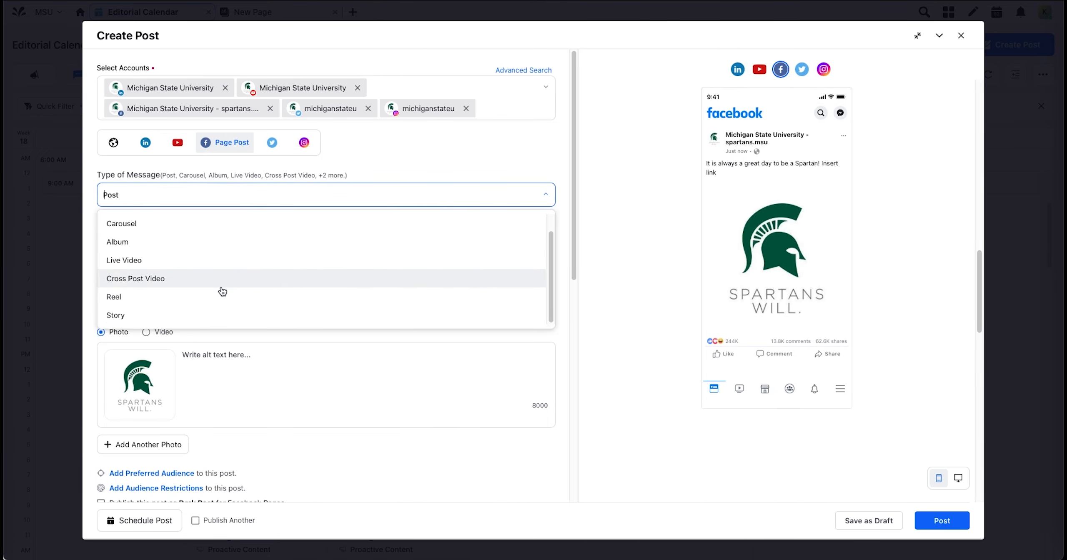
click(87, 271)
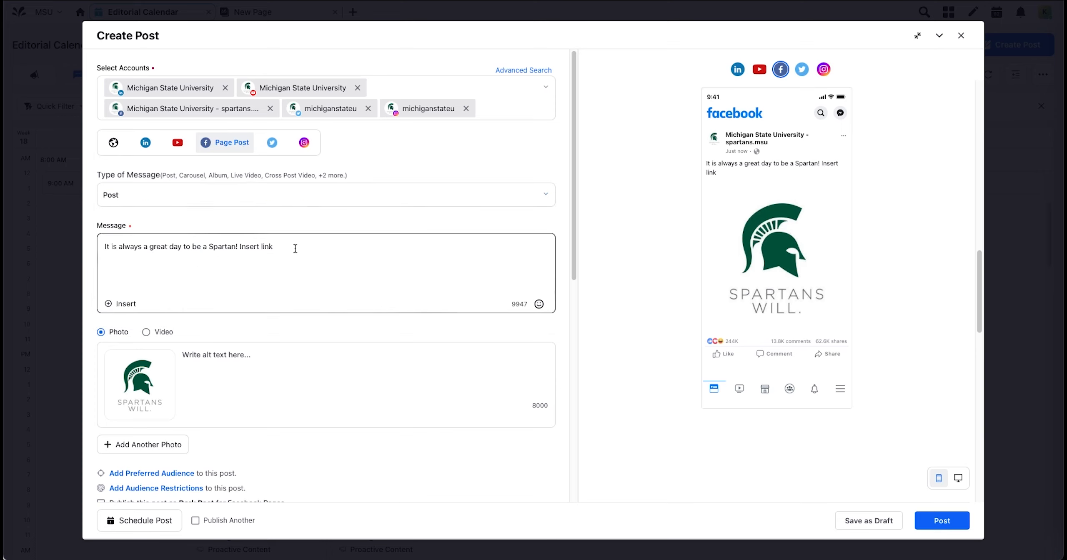
double_click(250, 247)
text(Facebo)
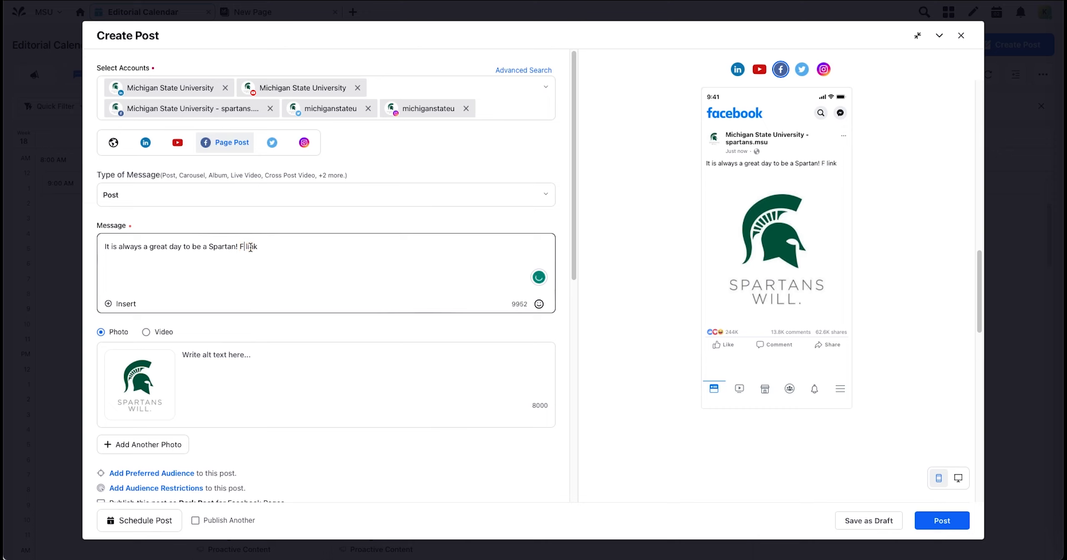
text(ok)
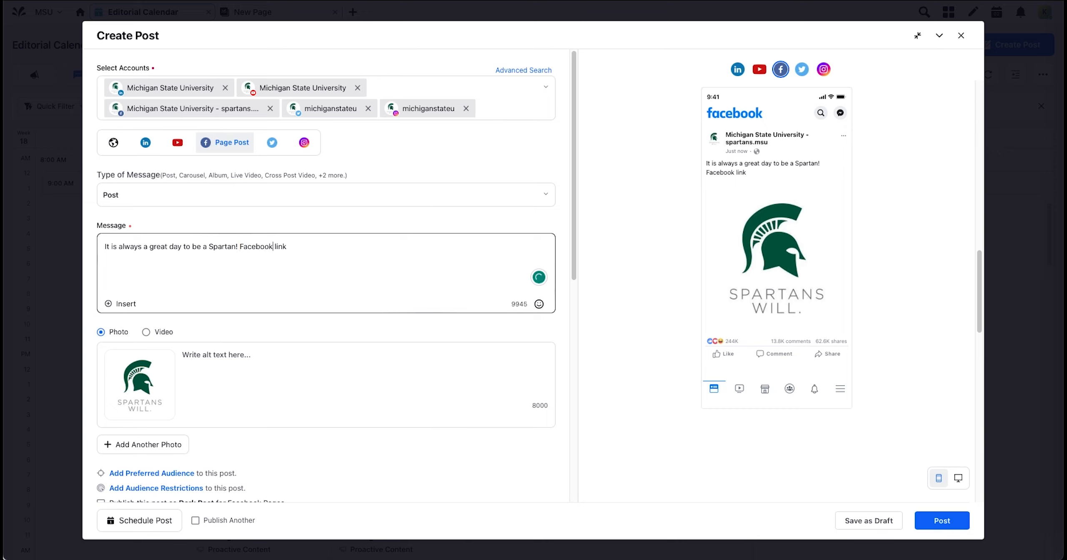
Give the Facebook photo the alt text: Spartan helmet logo in green, above the words "Spartans Will.".
click(263, 359)
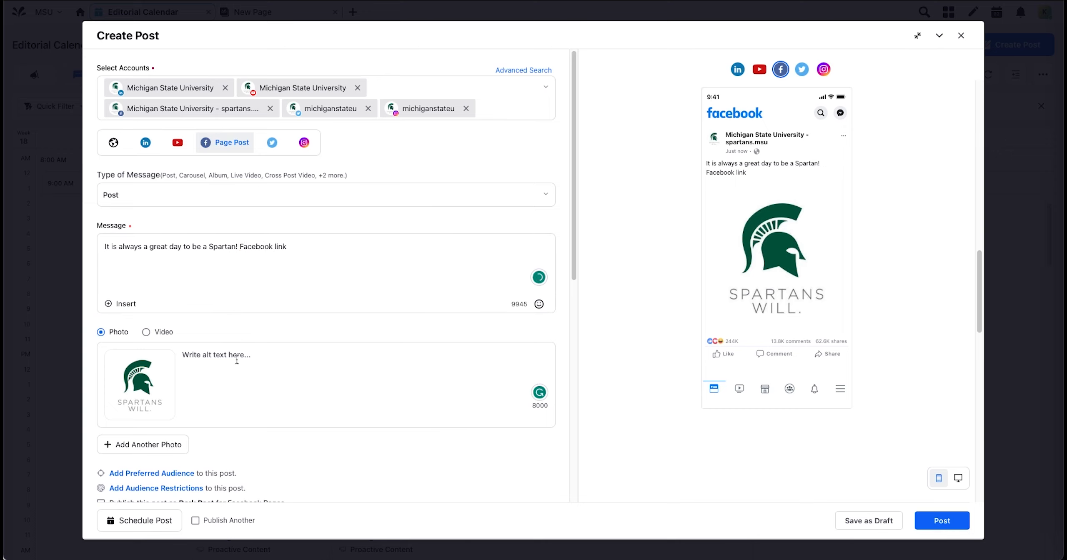
text(Spartan helmet logo in green, above the words "Spartans Will.")
scroll(283, 387, down, 3)
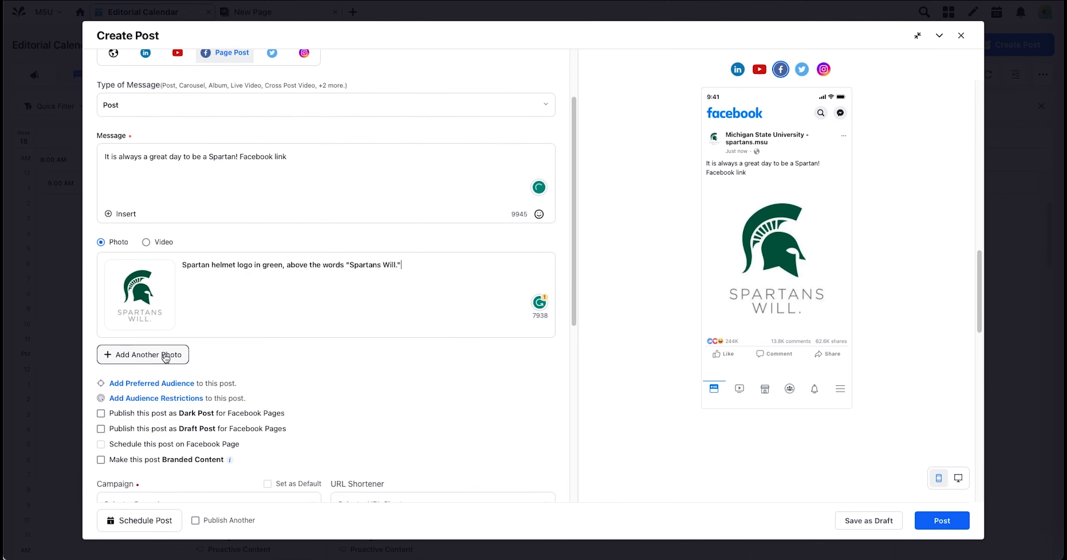
scroll(251, 356, down, 1)
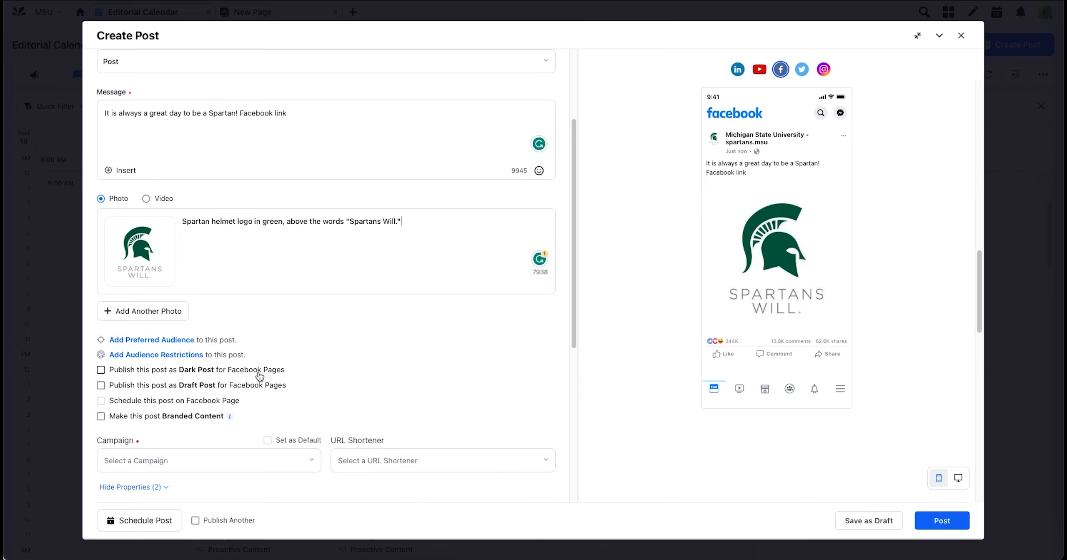
scroll(260, 379, down, 1)
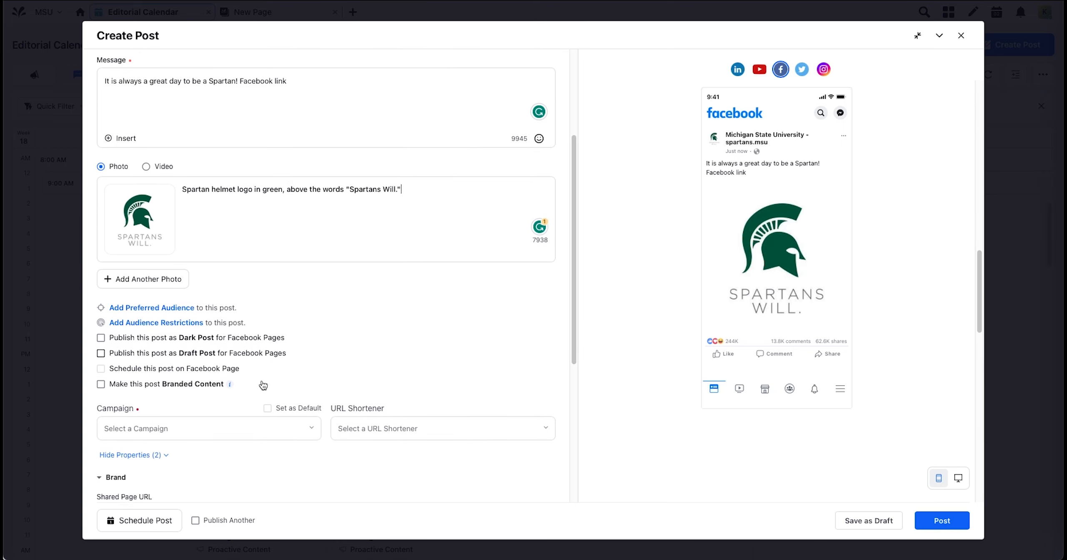
scroll(262, 380, up, 3)
scroll(263, 385, up, 2)
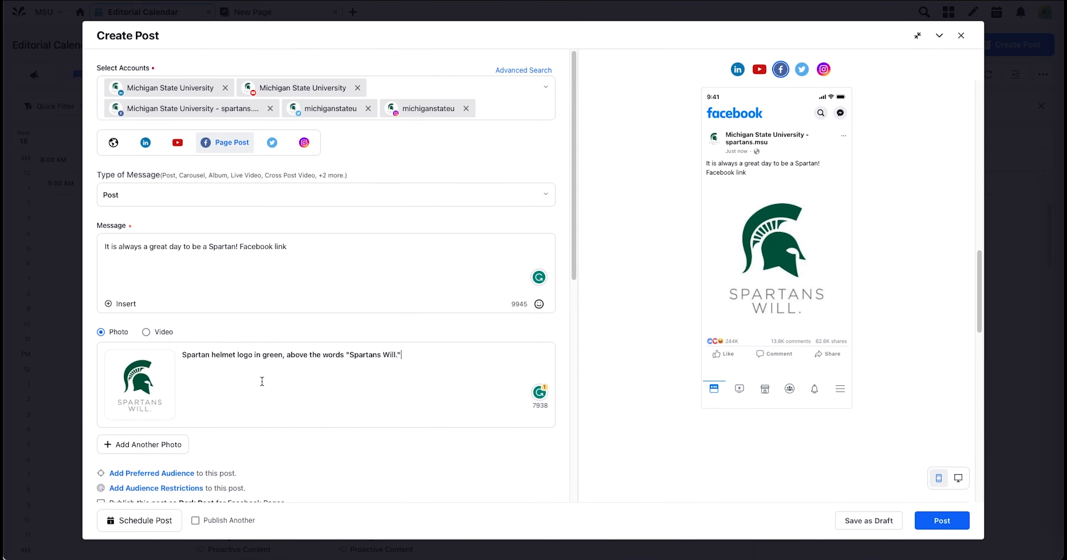
In the Twitter version of the post, keep the message type Message and replace the word "Insert" with "Twitter" in the message.
click(274, 143)
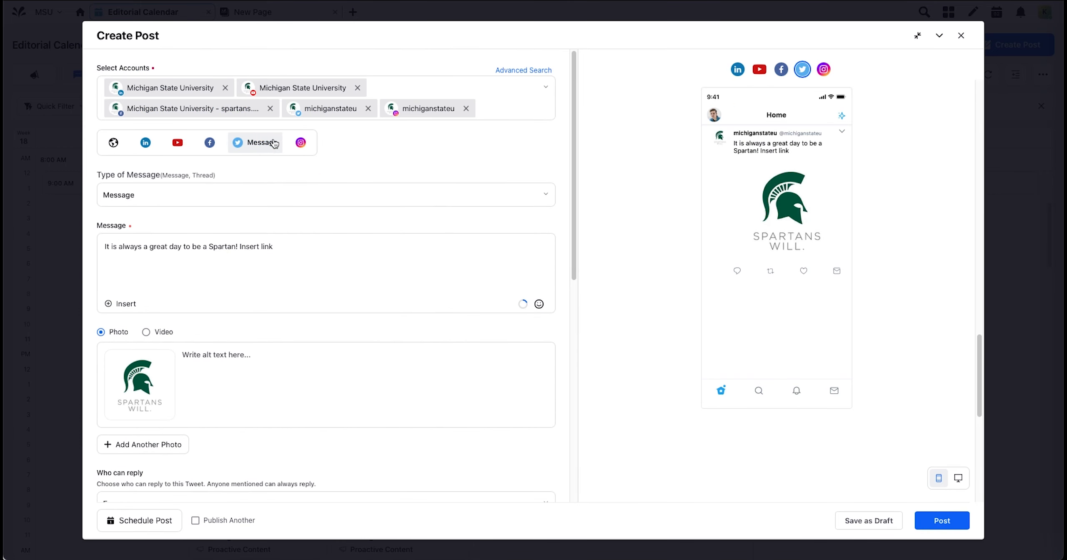
click(230, 190)
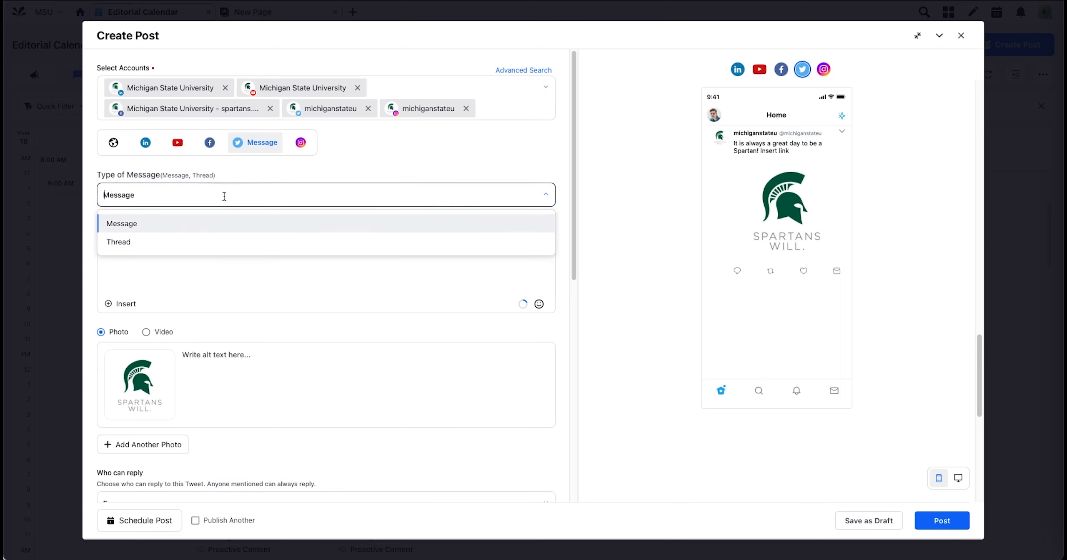
click(567, 204)
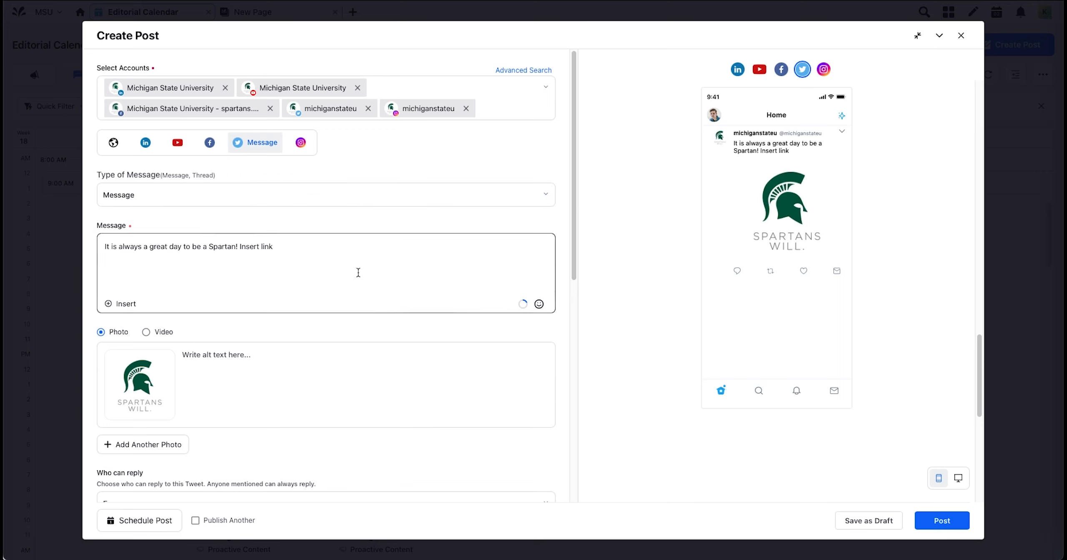
double_click(253, 246)
text(Twitter)
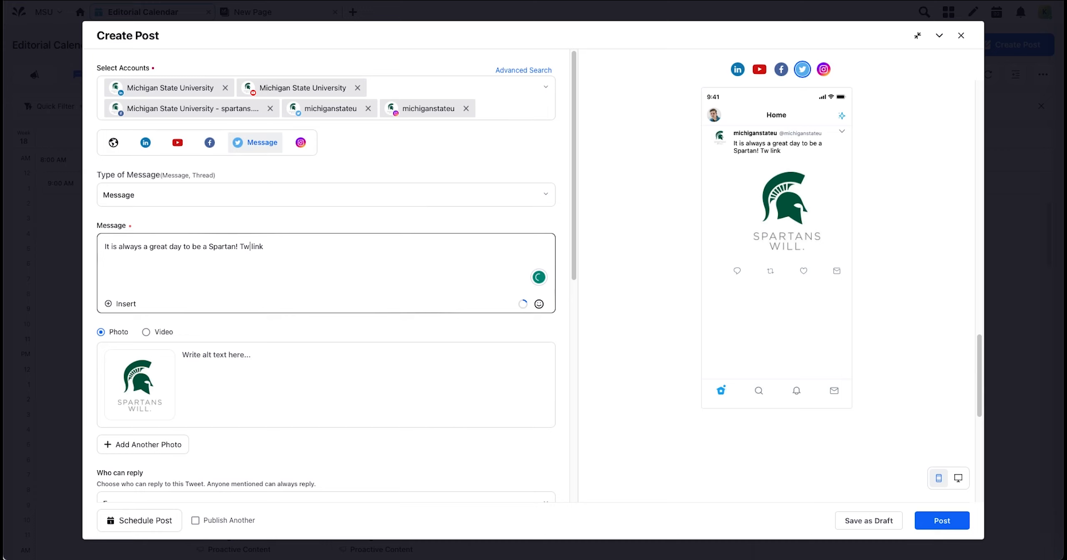
Give the Twitter photo the alt text: Spartan helmet logo in green, above the words "Spartans Will.", and keep replies open to Everyone.
click(229, 347)
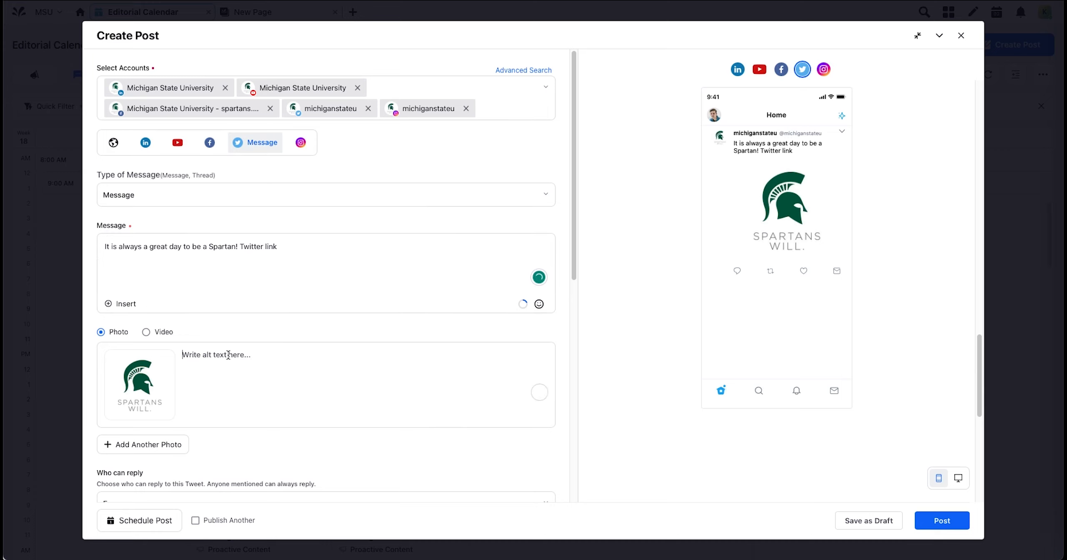
text(Spartan helmet logo in green, above the words "Spartans Will.")
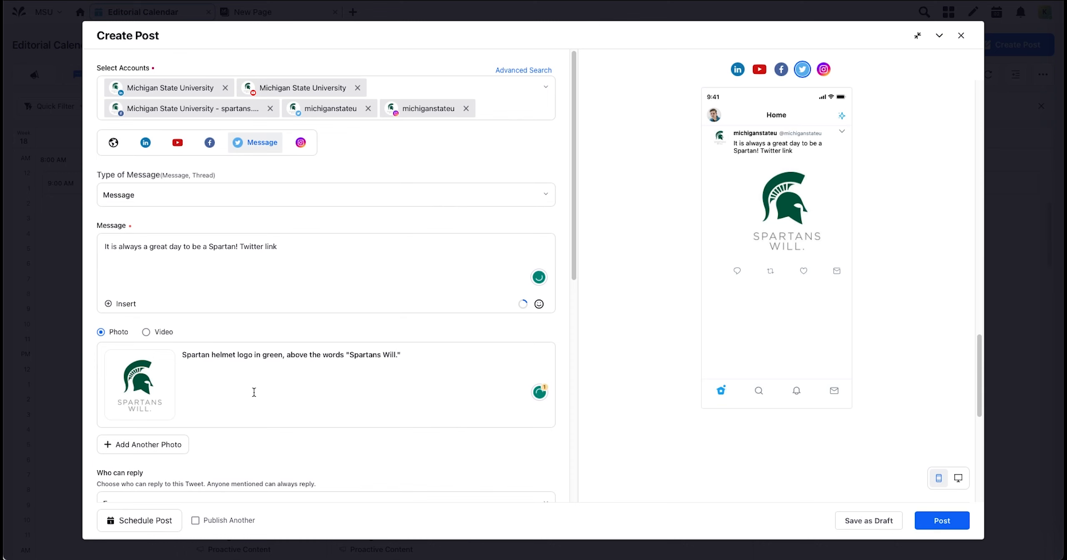
scroll(275, 388, down, 3)
click(213, 386)
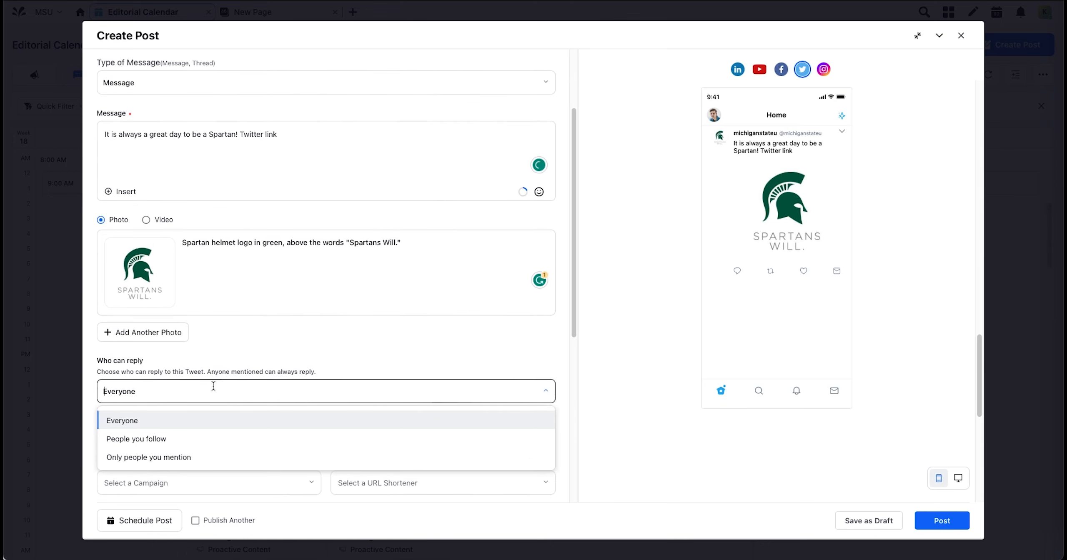
click(250, 339)
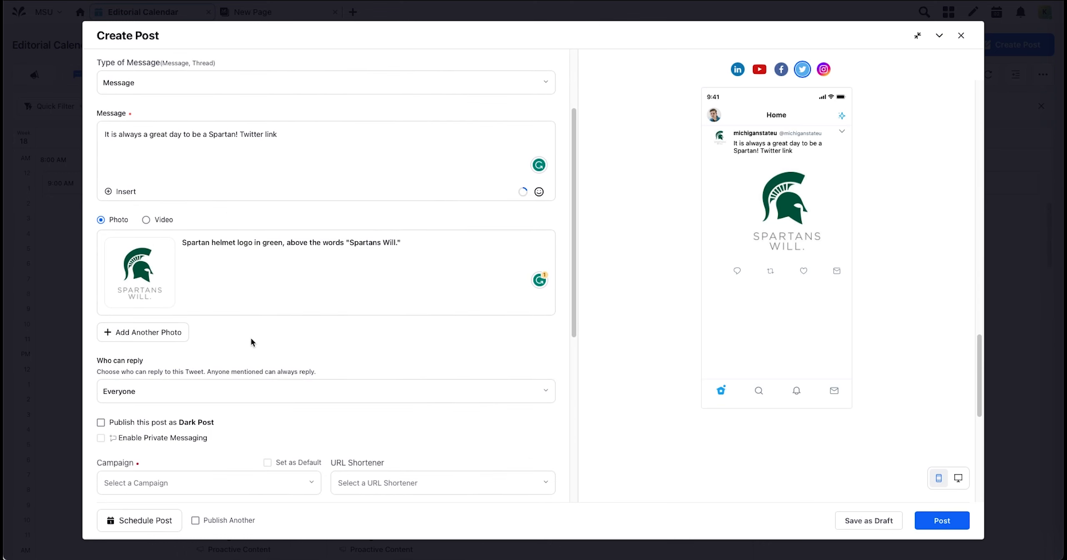
scroll(250, 339, down, 2)
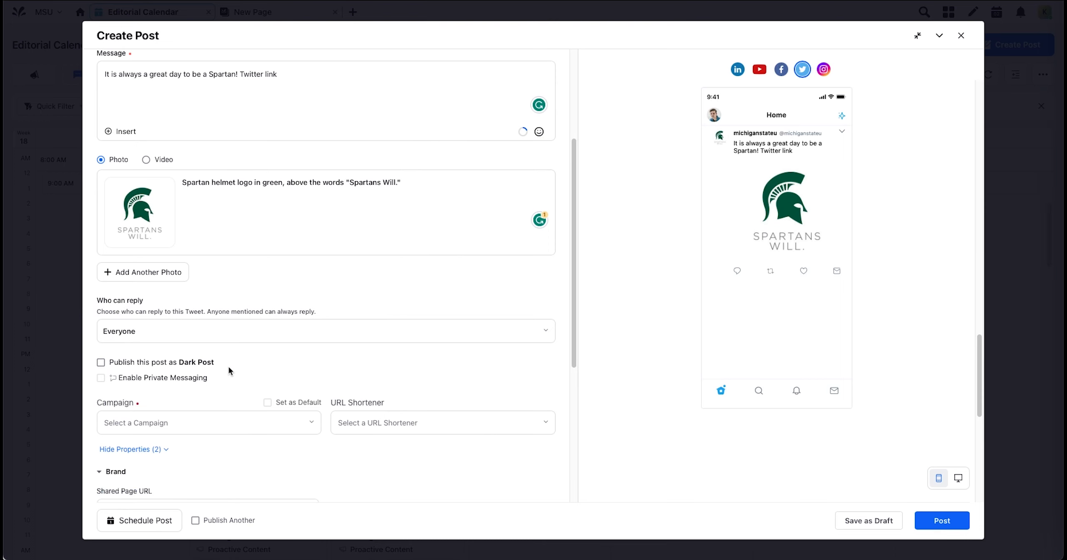
scroll(228, 367, up, 5)
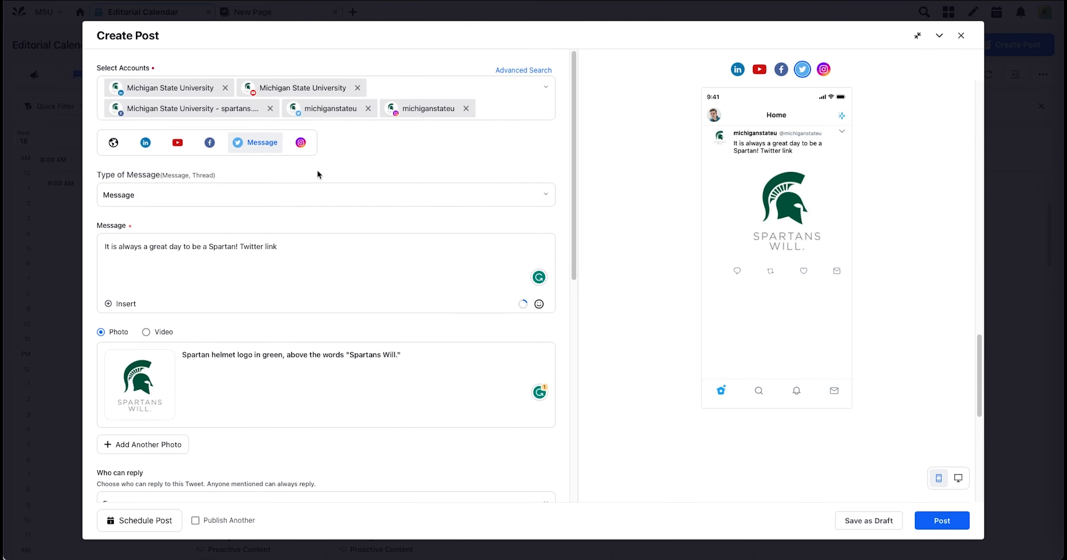
Open the Instagram version of the post and review the message types, keeping Post.
click(302, 143)
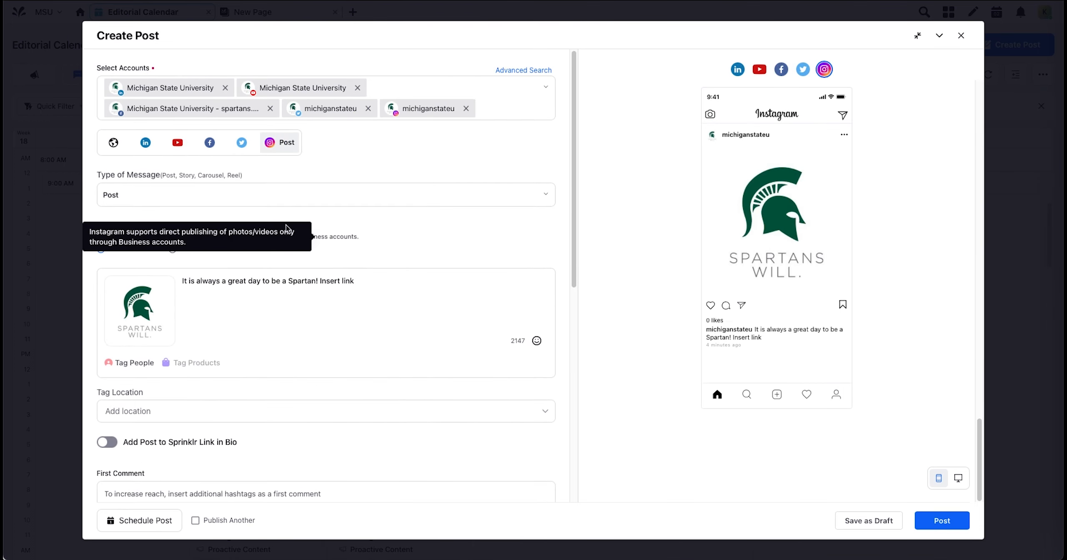
click(297, 192)
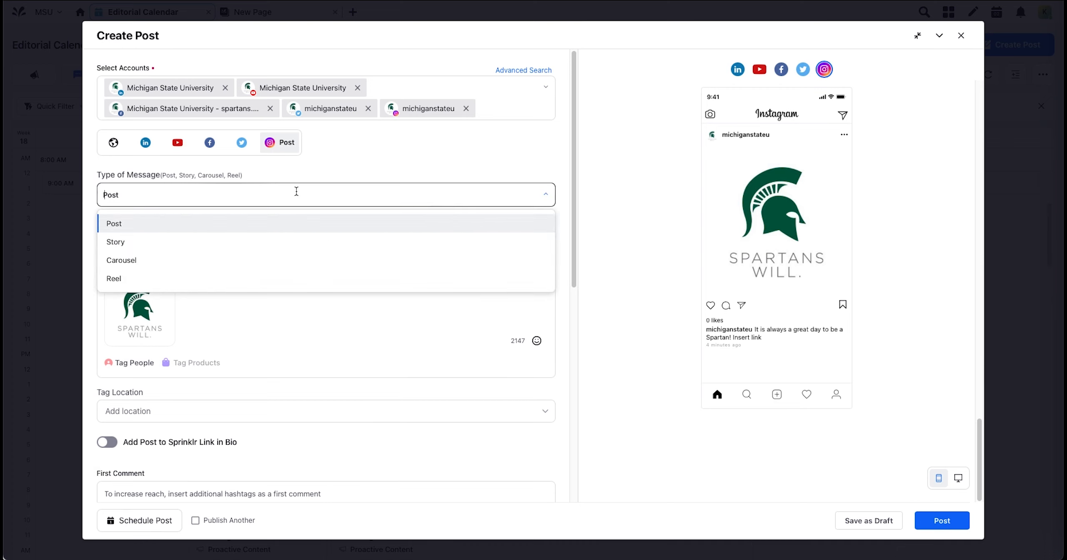
click(562, 230)
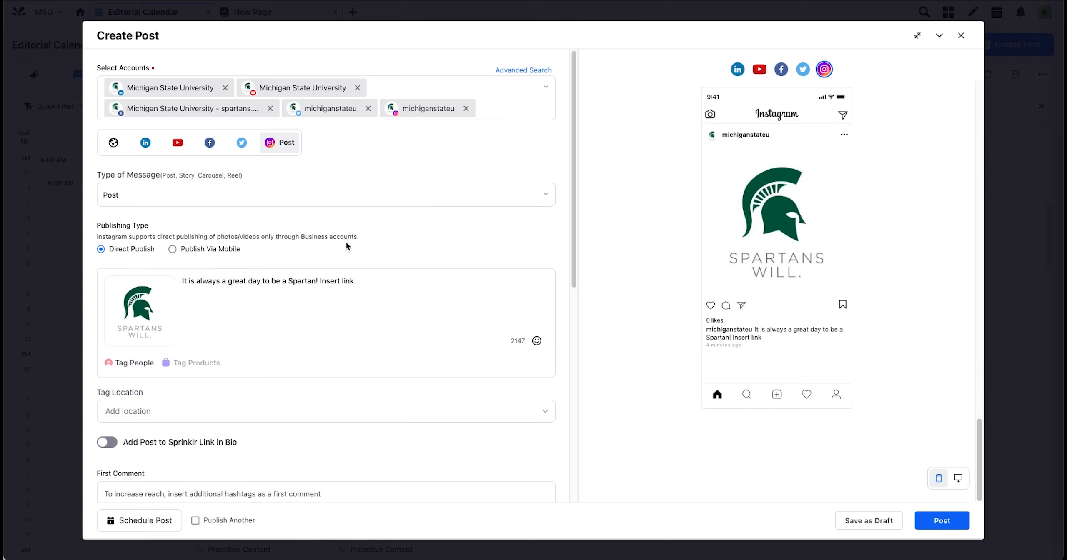
Set the Instagram message type to Story to examine its publishing fields, and return it to Post.
click(244, 195)
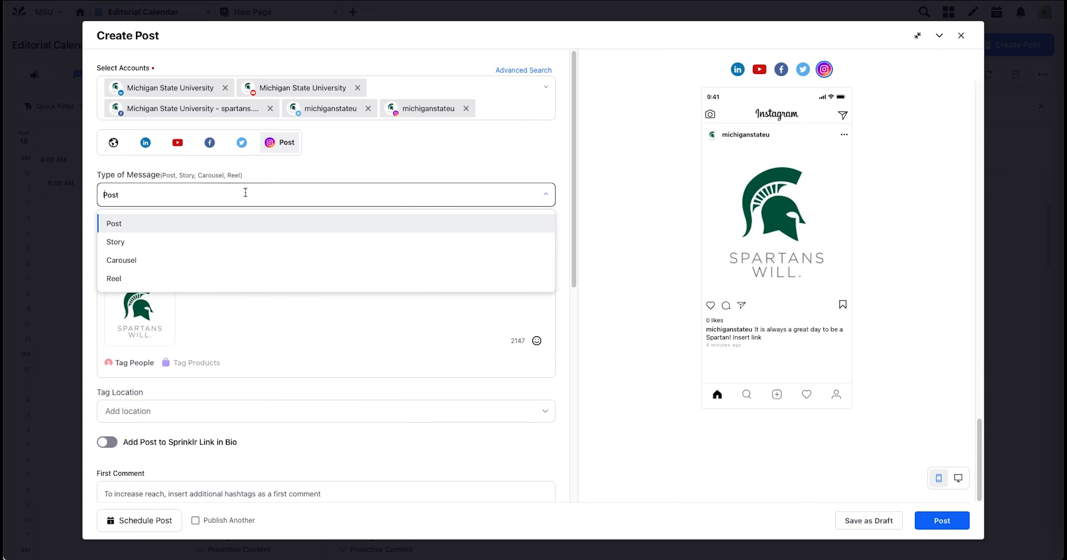
click(156, 242)
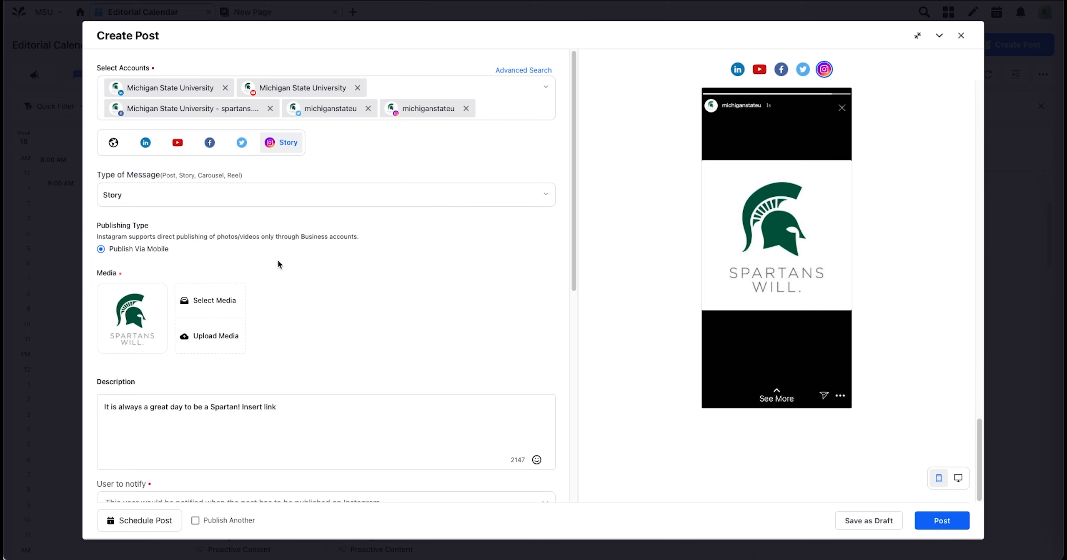
scroll(277, 262, down, 3)
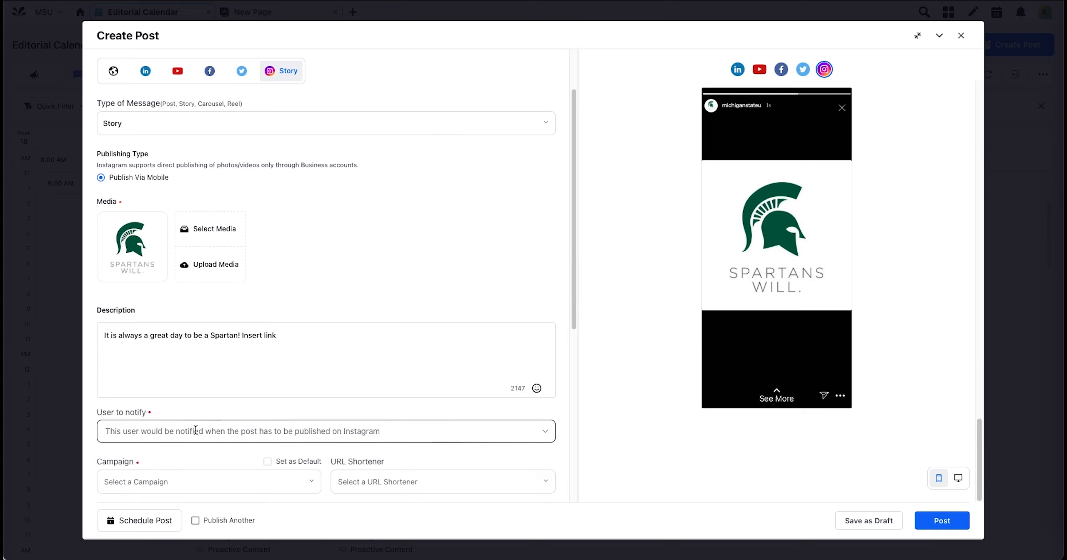
scroll(196, 431, up, 2)
click(194, 195)
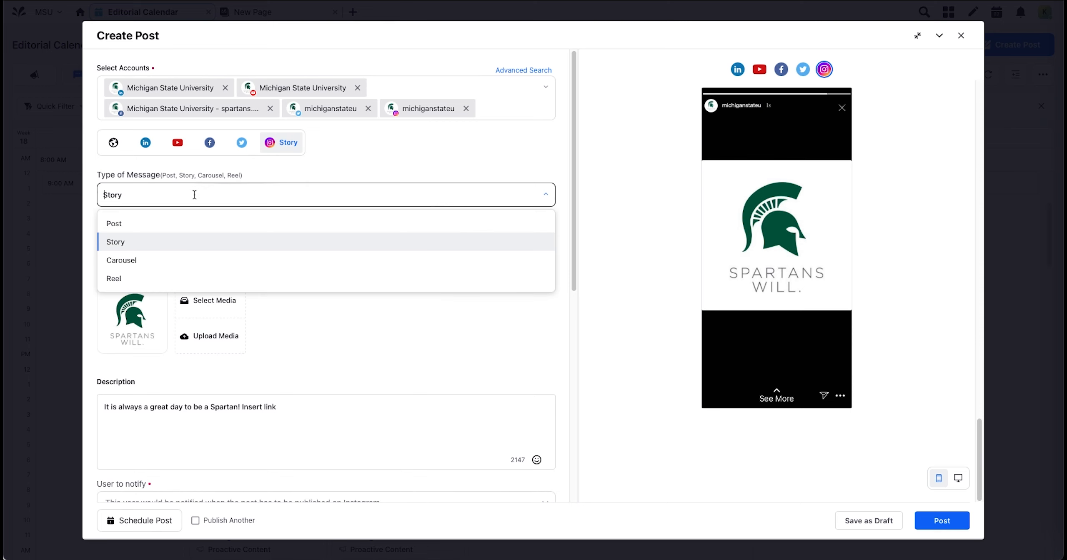
click(140, 225)
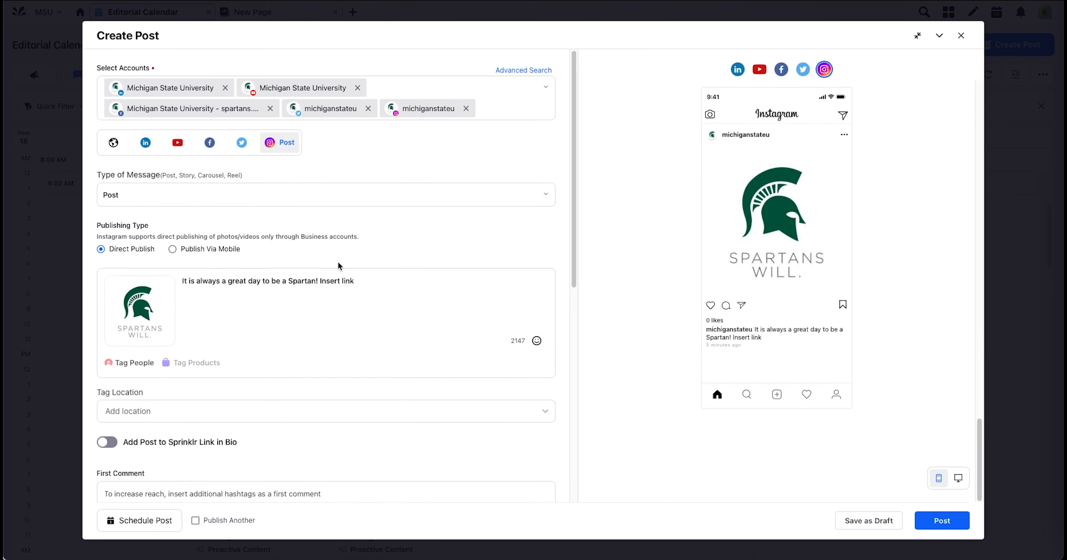
Remove the words "Insert link" from the Instagram caption and review the remaining Instagram options, including location and first comment.
drag(355, 281, 319, 281)
key(BackSpace)
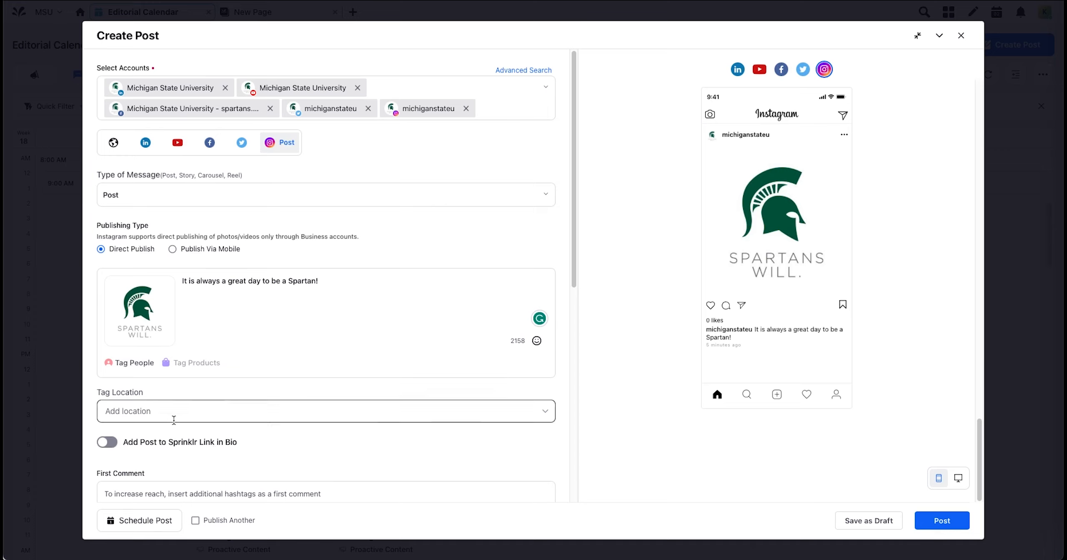
scroll(355, 420, down, 3)
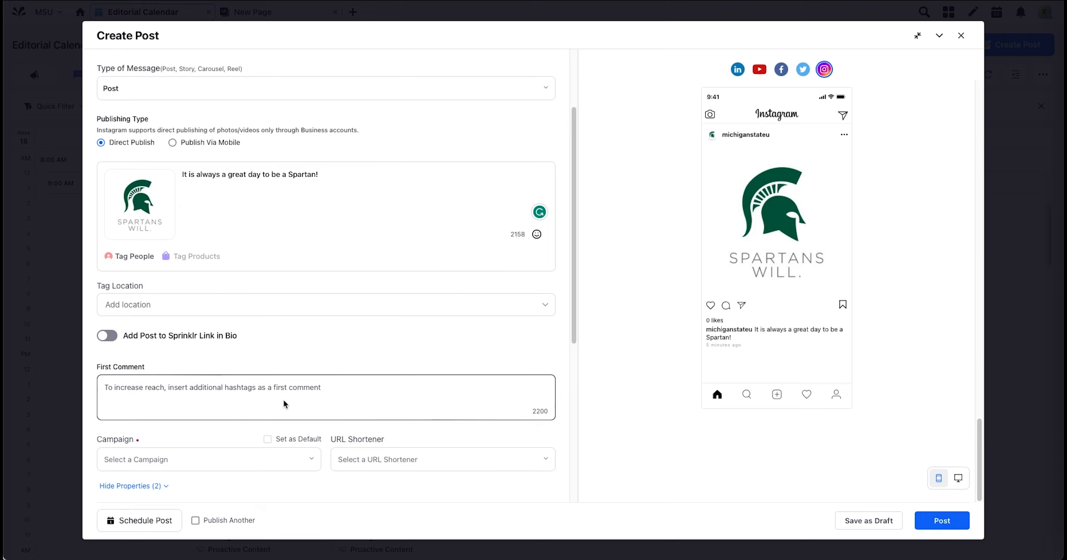
scroll(283, 400, up, 3)
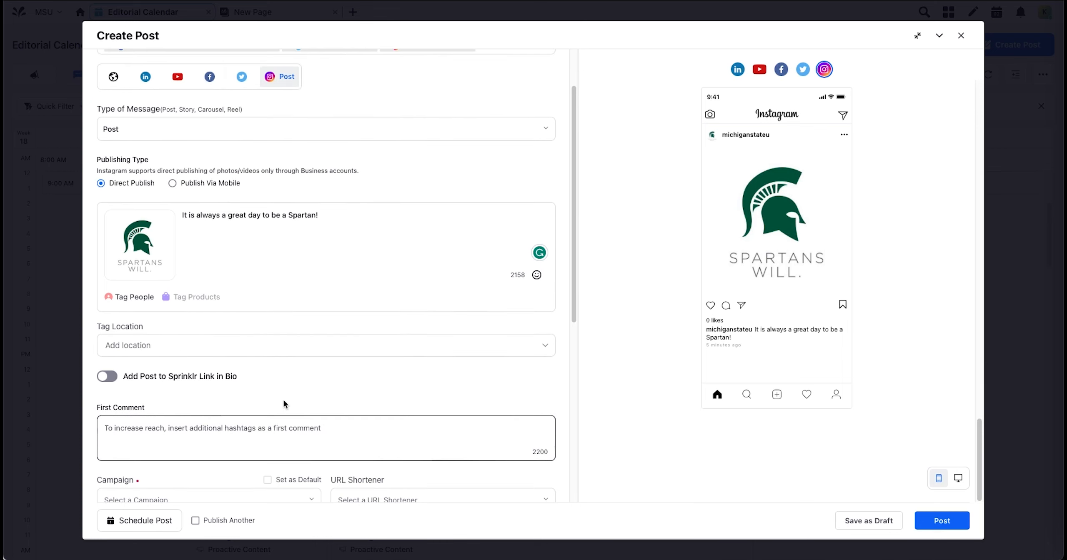
scroll(283, 400, up, 1)
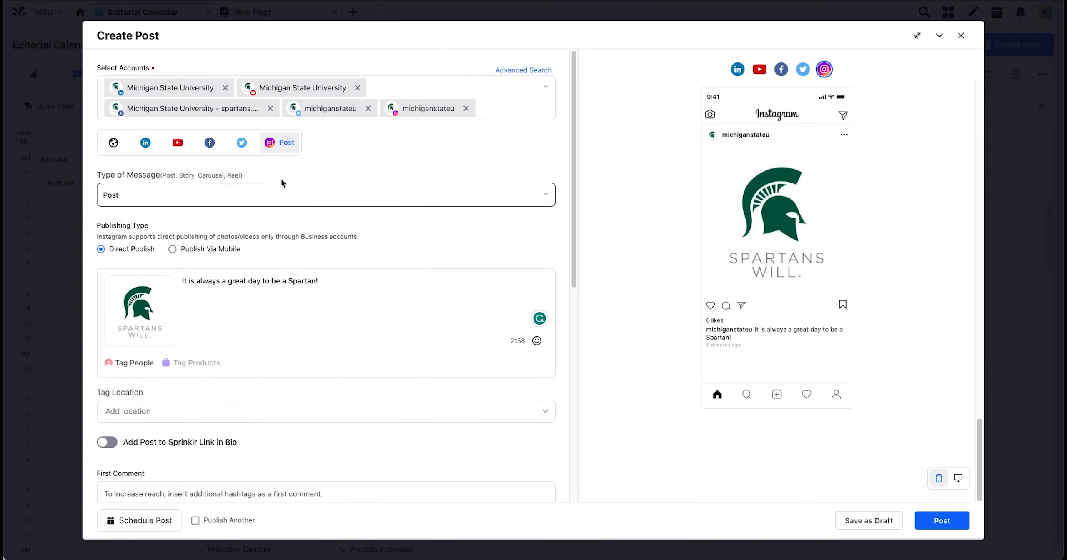
Return to the version for all channels and preview the customised post for Twitter and Facebook.
click(113, 143)
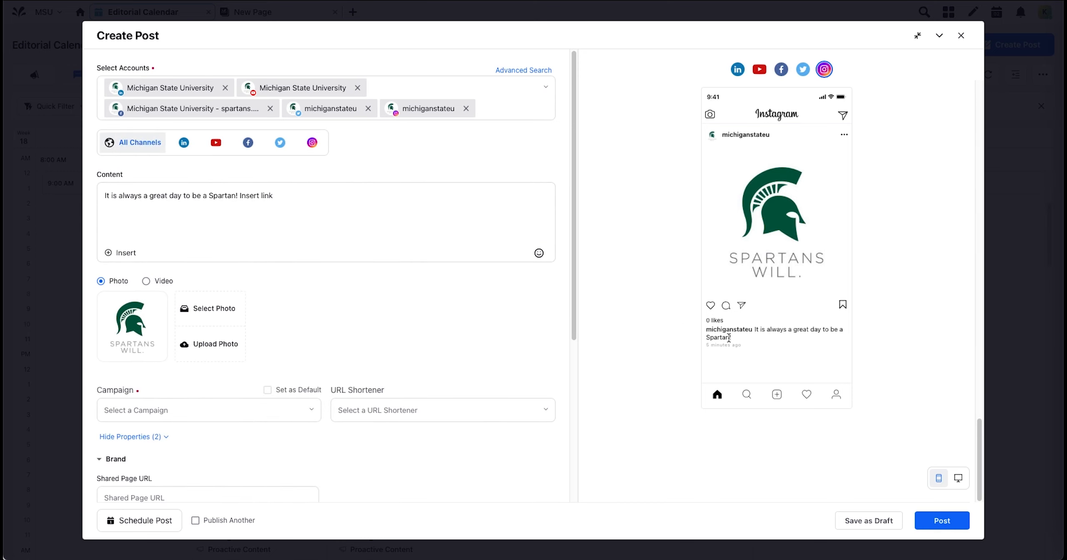
click(804, 74)
click(785, 74)
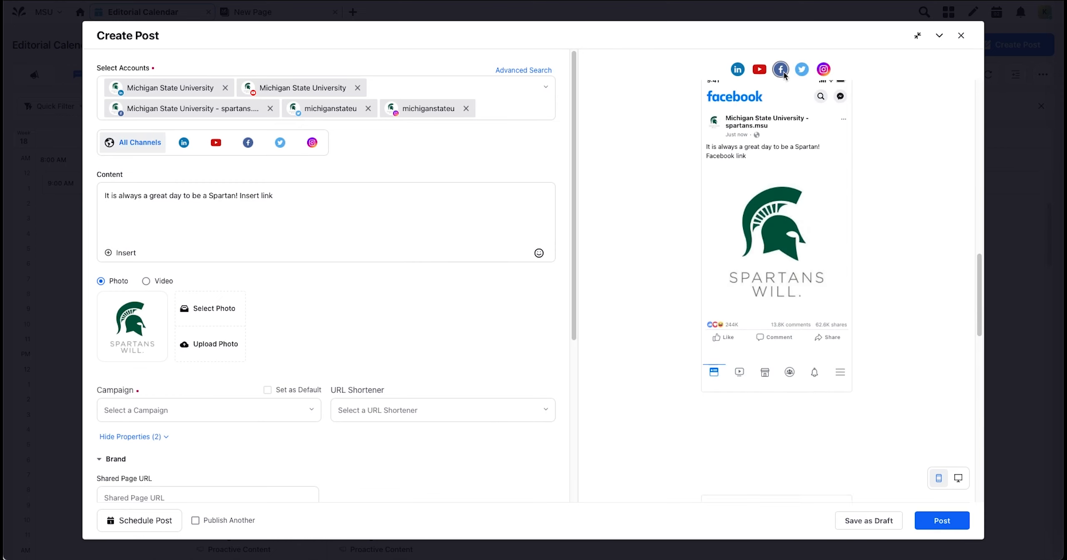
Preview the post for LinkedIn, and upload DEMO.mp4 from Downloads as the video for the YouTube version.
click(736, 71)
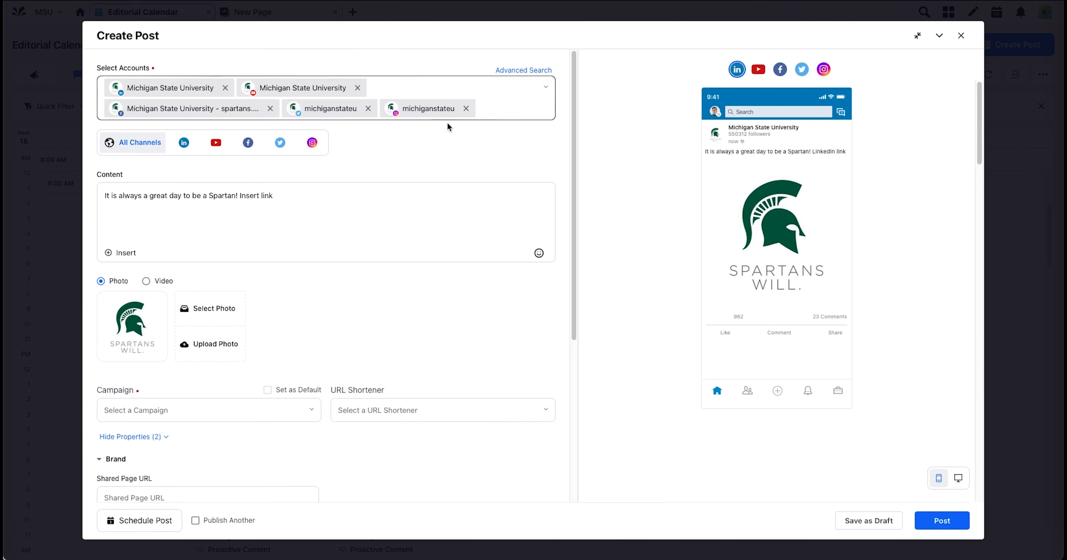
click(216, 143)
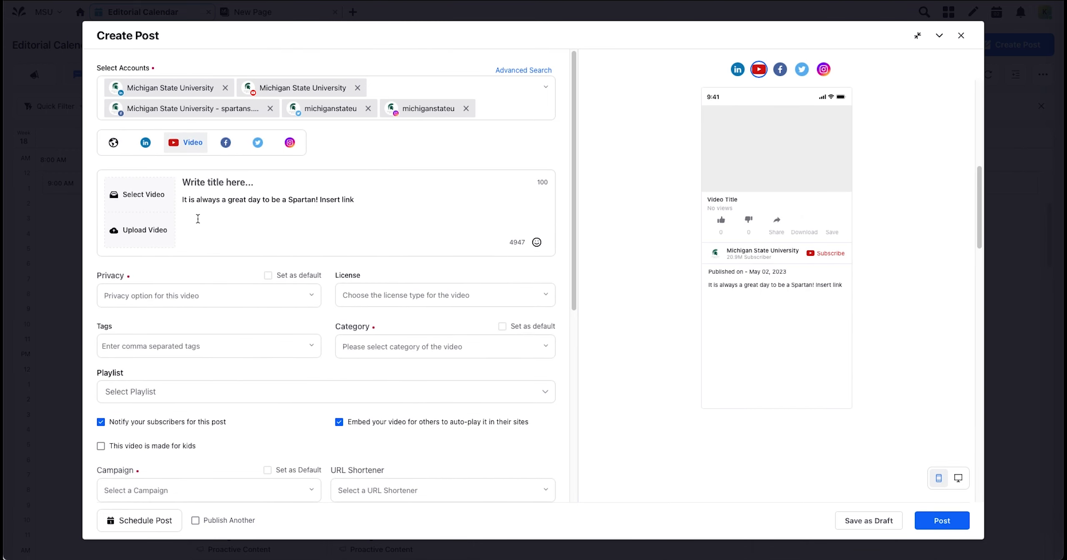
click(145, 229)
click(447, 190)
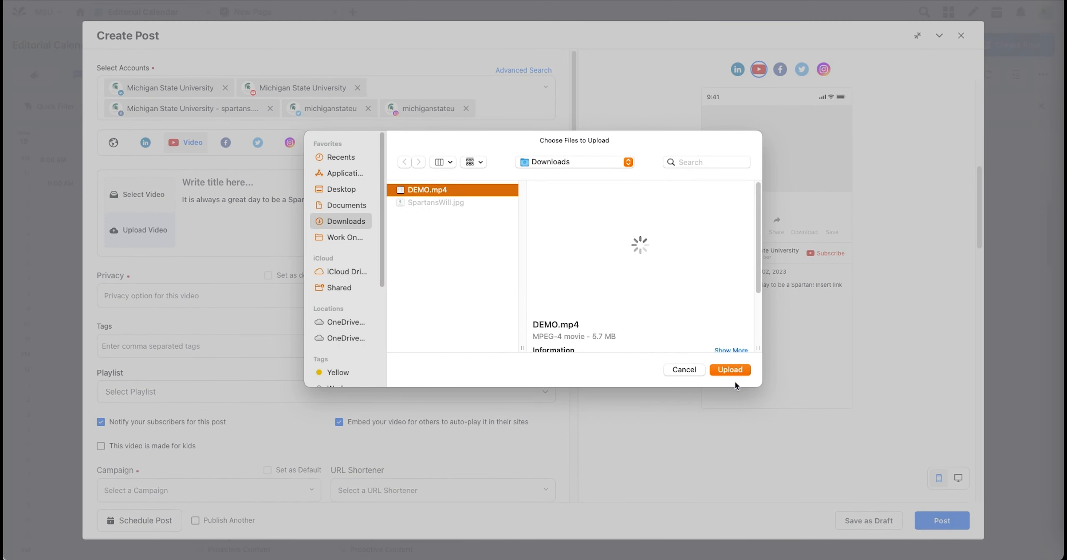
click(740, 368)
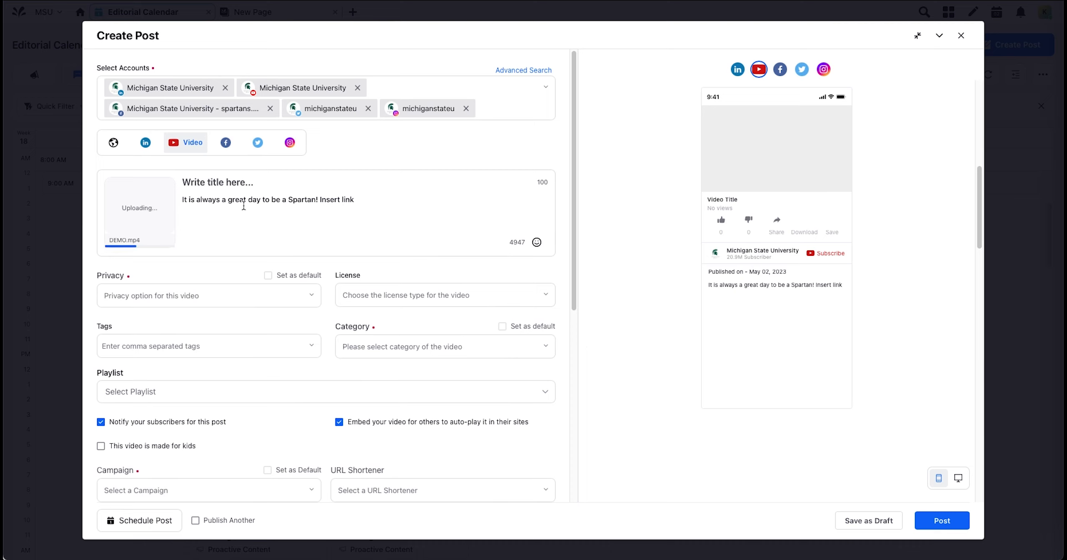
Remove the words "Insert link" from the YouTube video description.
click(333, 200)
drag(362, 200, 319, 200)
key(BackSpace)
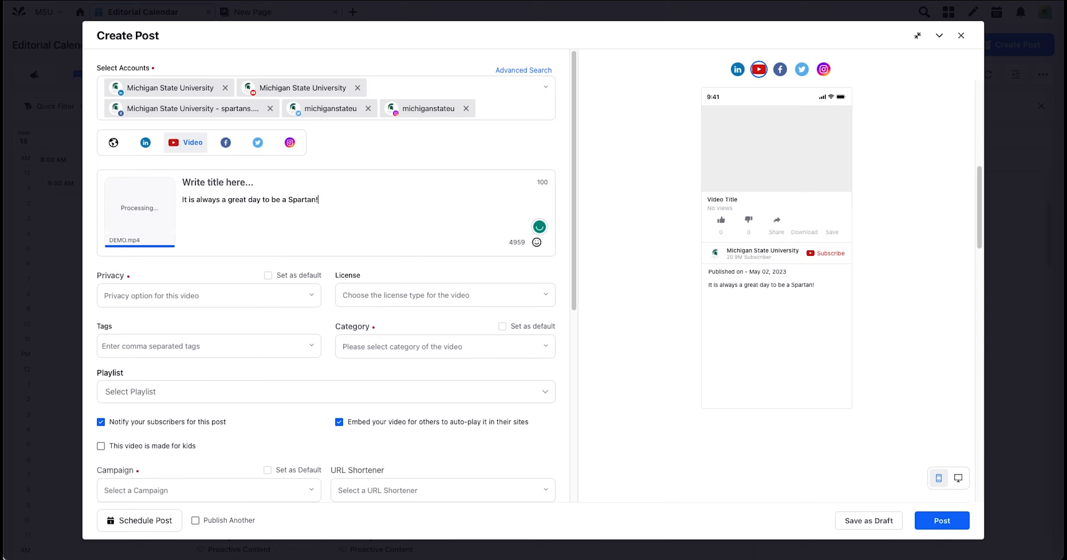
Review the YouTube publishing fields, including the privacy, license and category choices, playlist and subscriber options, without selecting anything.
click(183, 295)
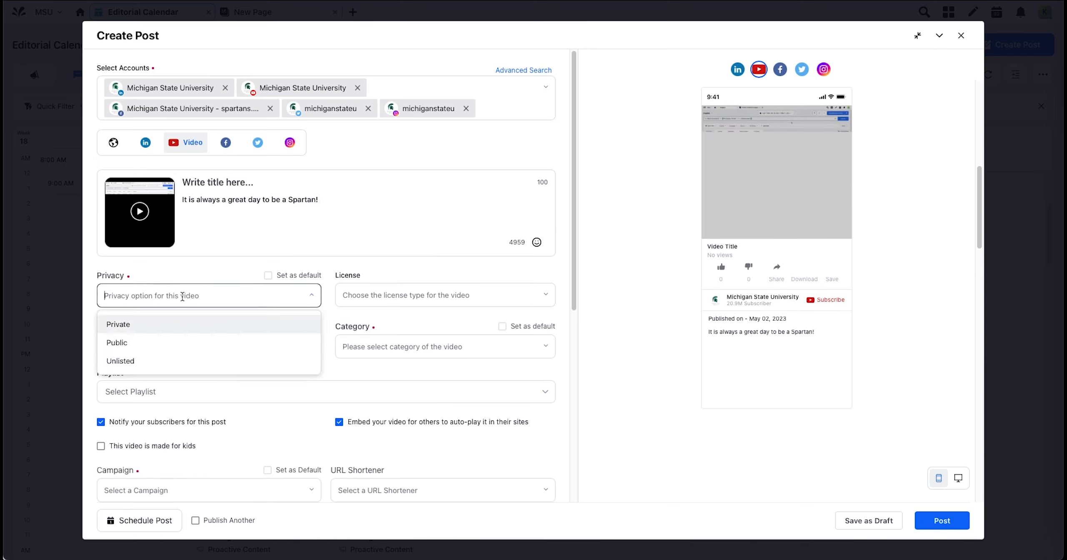
click(412, 296)
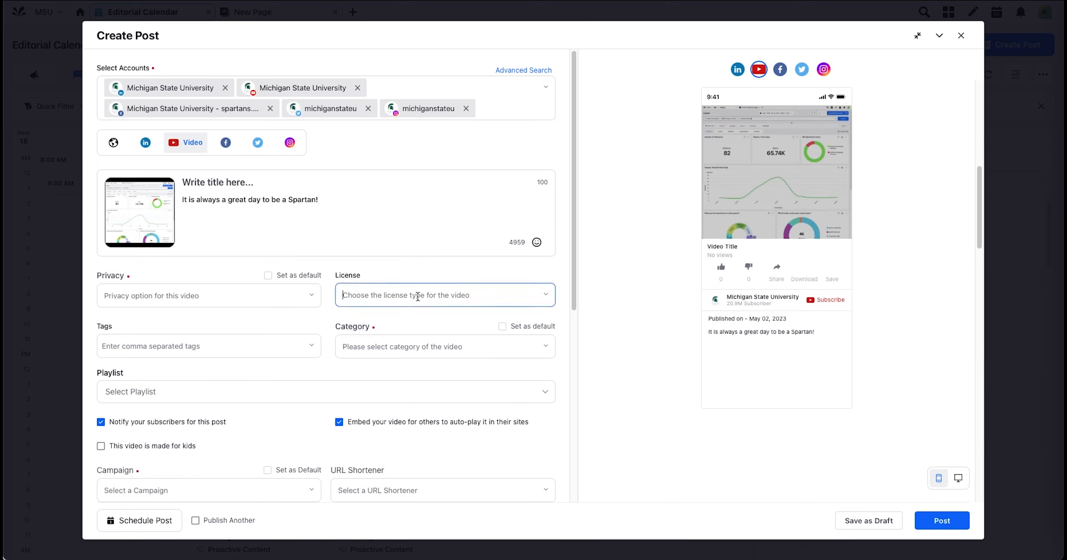
click(418, 296)
click(318, 321)
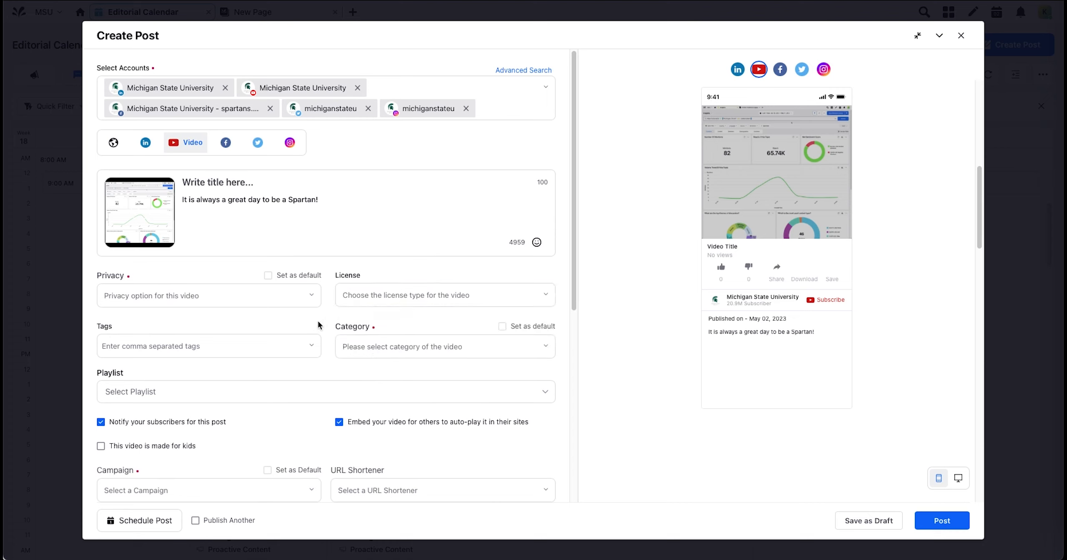
click(394, 347)
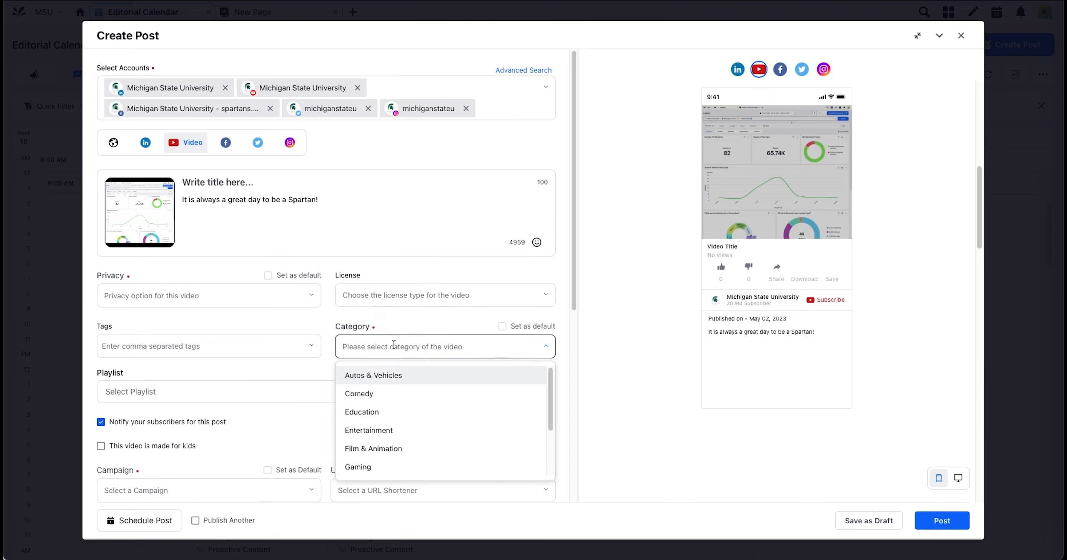
click(324, 321)
scroll(308, 362, down, 1)
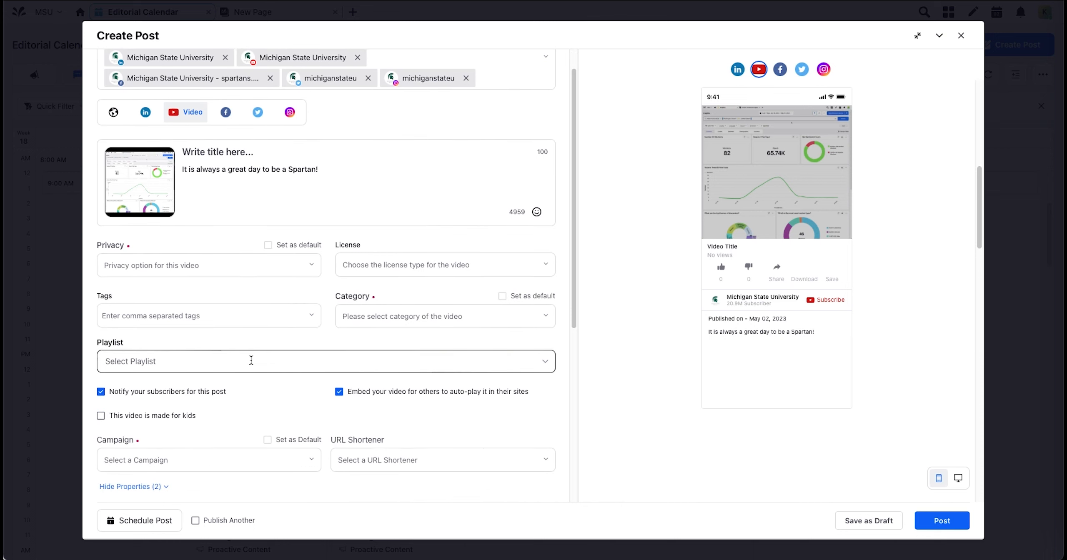
scroll(249, 362, down, 1)
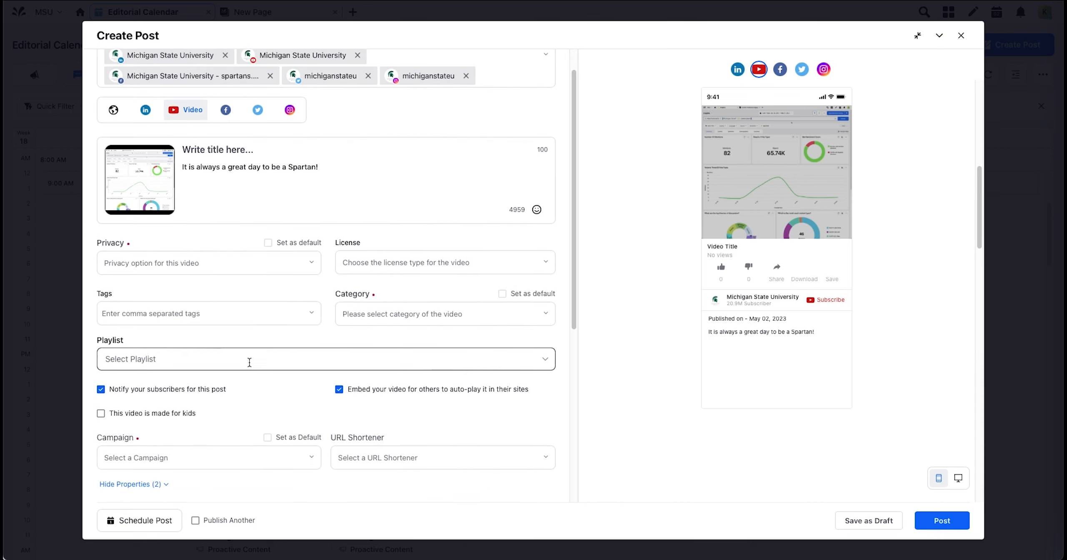
scroll(249, 363, down, 1)
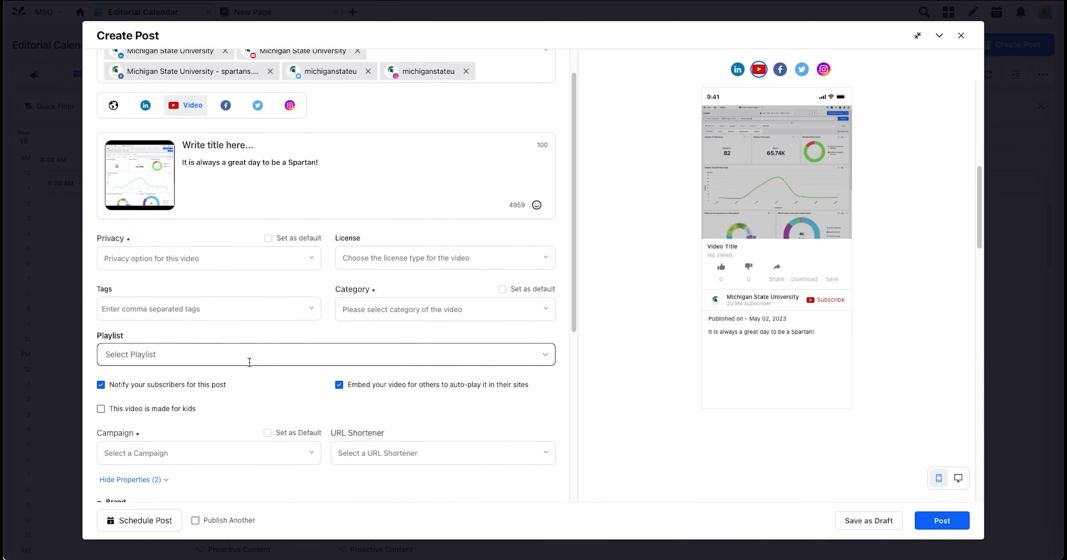
scroll(250, 362, down, 2)
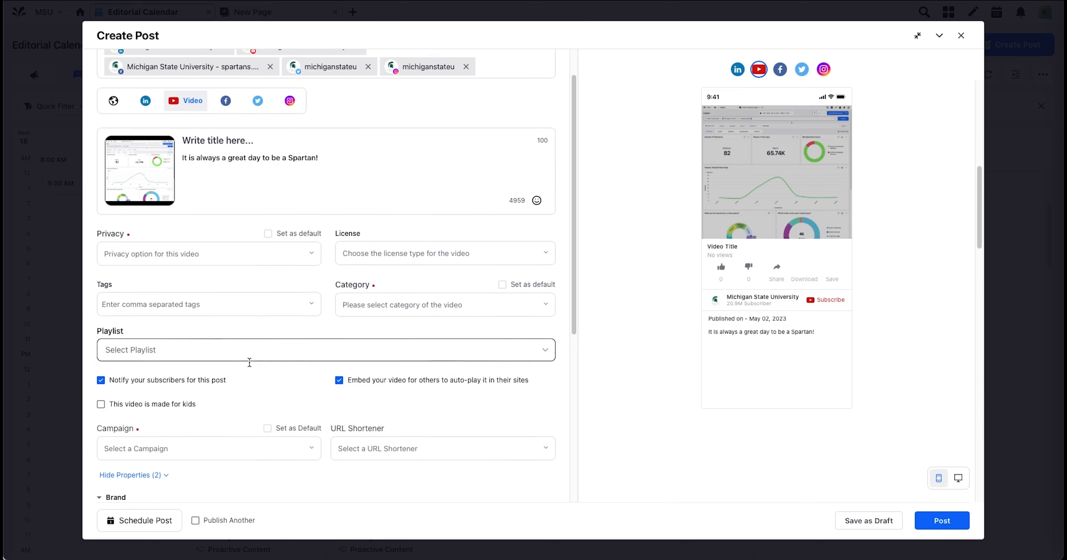
scroll(303, 339, down, 3)
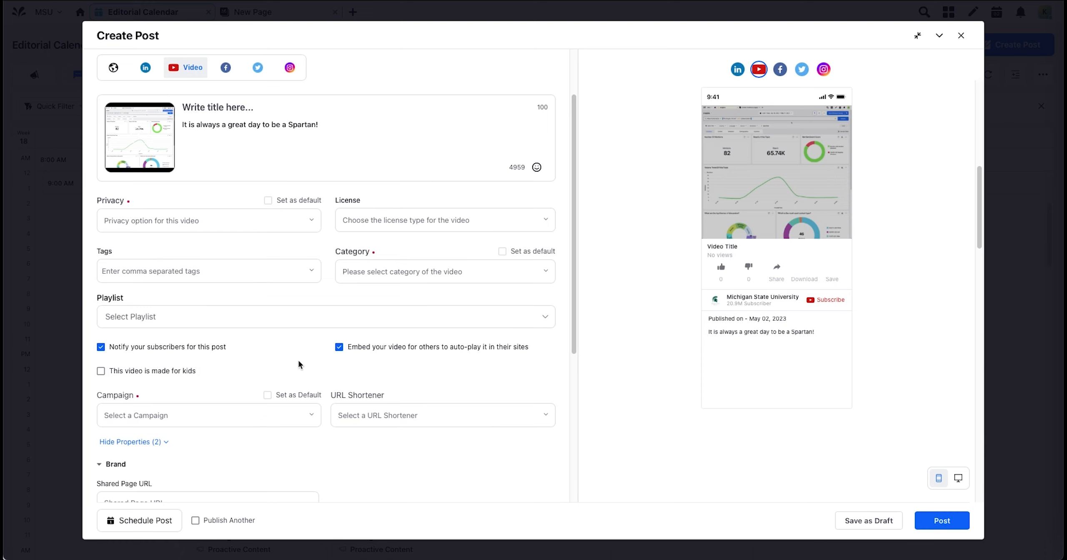
scroll(299, 361, up, 5)
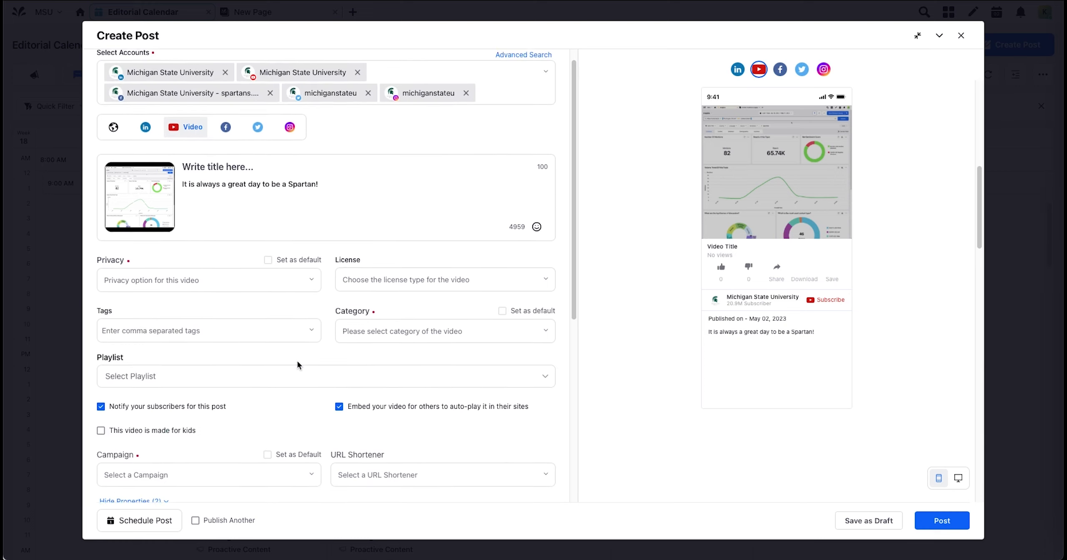
Examine the additional options for the uploaded YouTube video, including adding captions and changing the thumbnail.
mouse_move(124, 206)
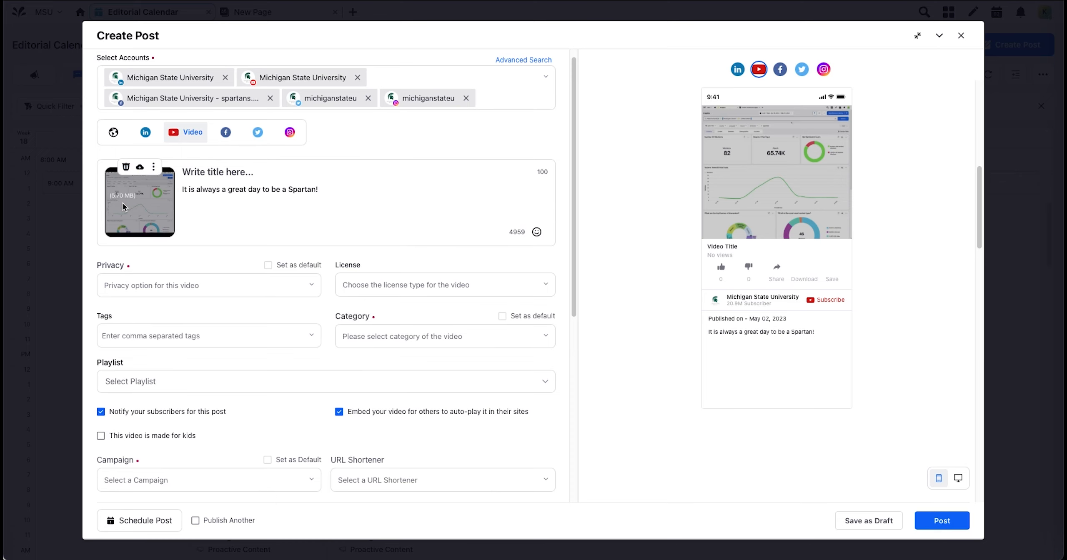
click(154, 169)
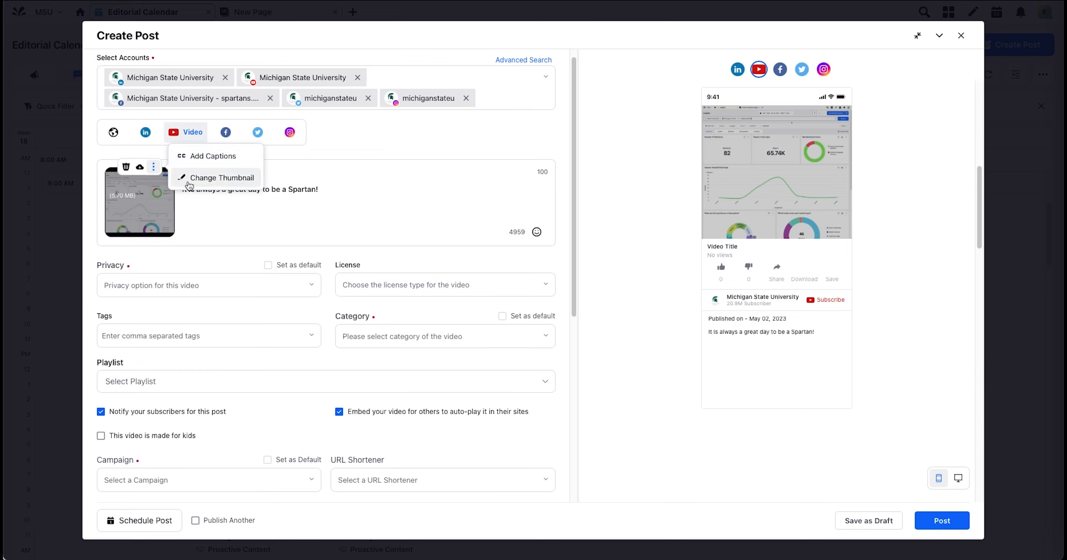
click(401, 136)
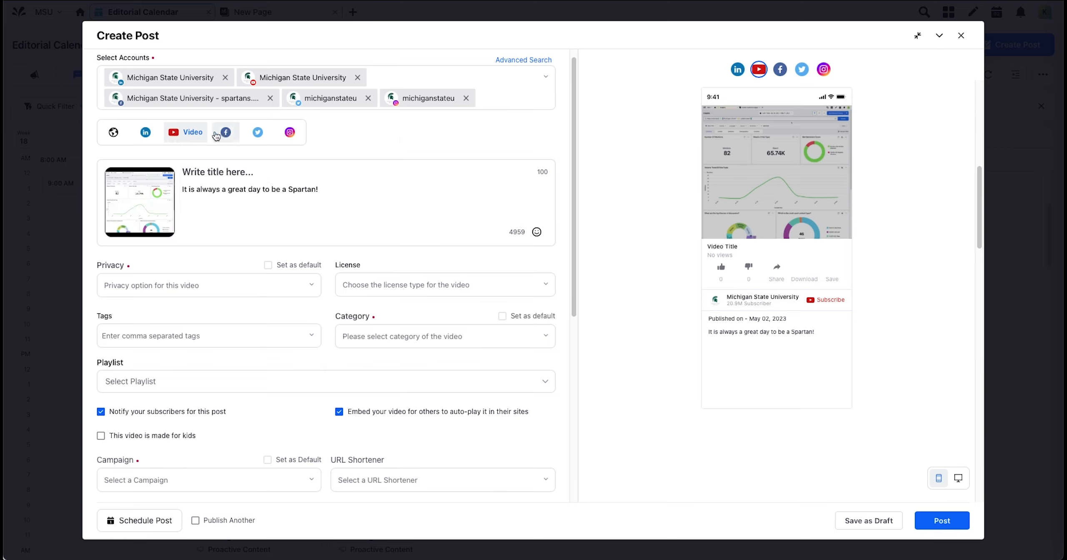
Return to the version for all channels and set the post's campaign to default.
click(113, 132)
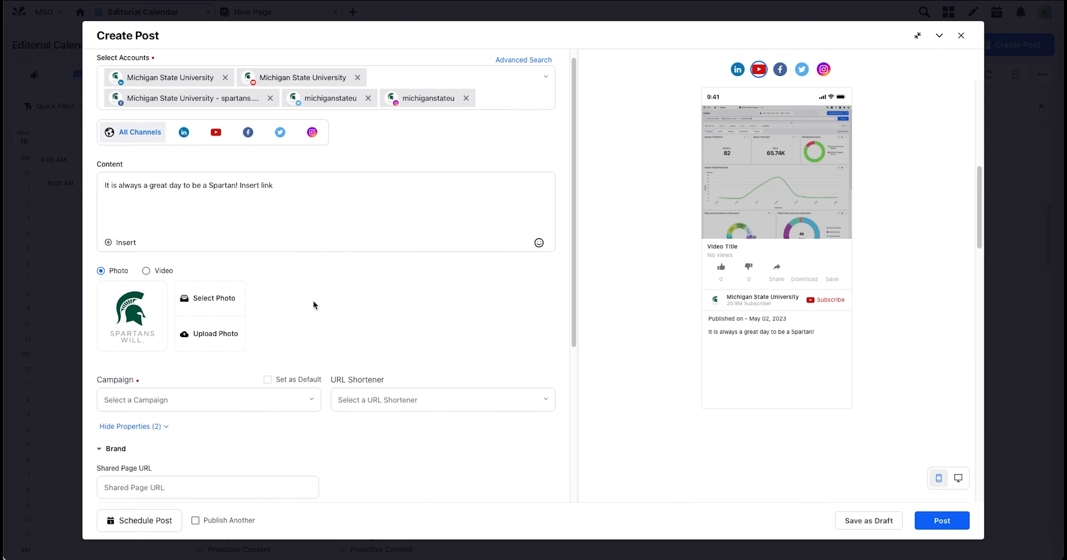
scroll(314, 300, down, 3)
scroll(315, 312, down, 1)
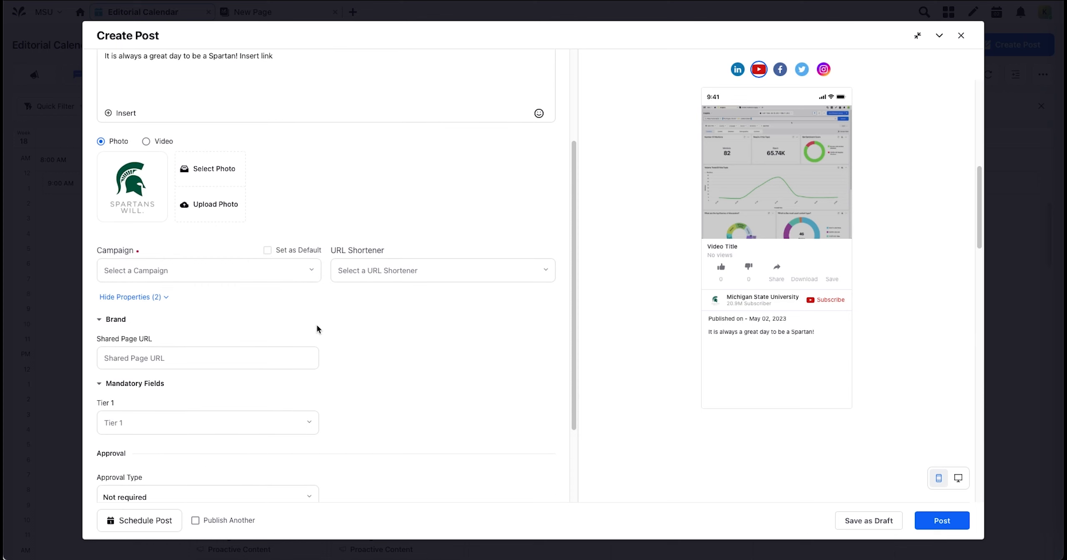
click(189, 271)
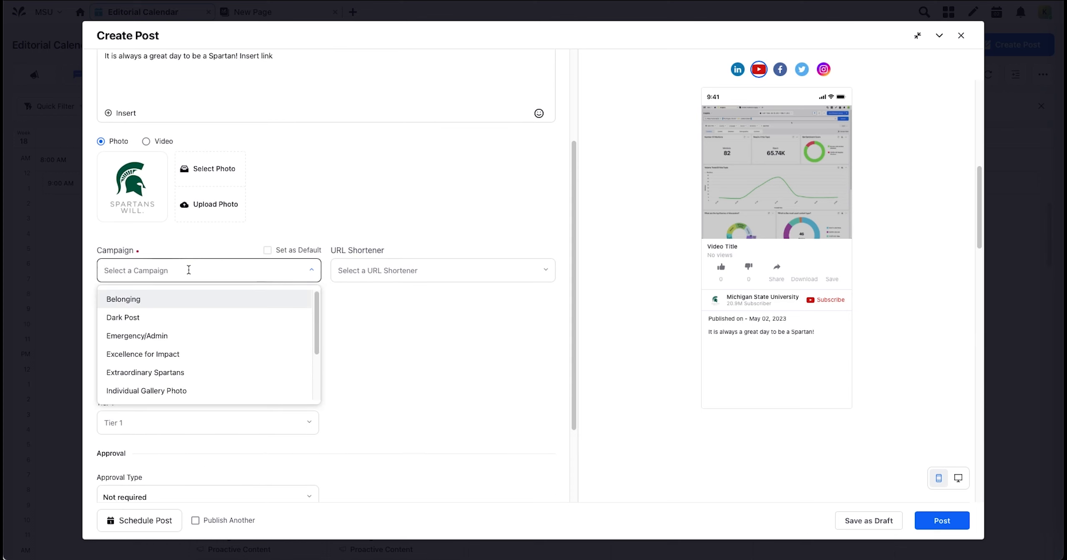
text(def)
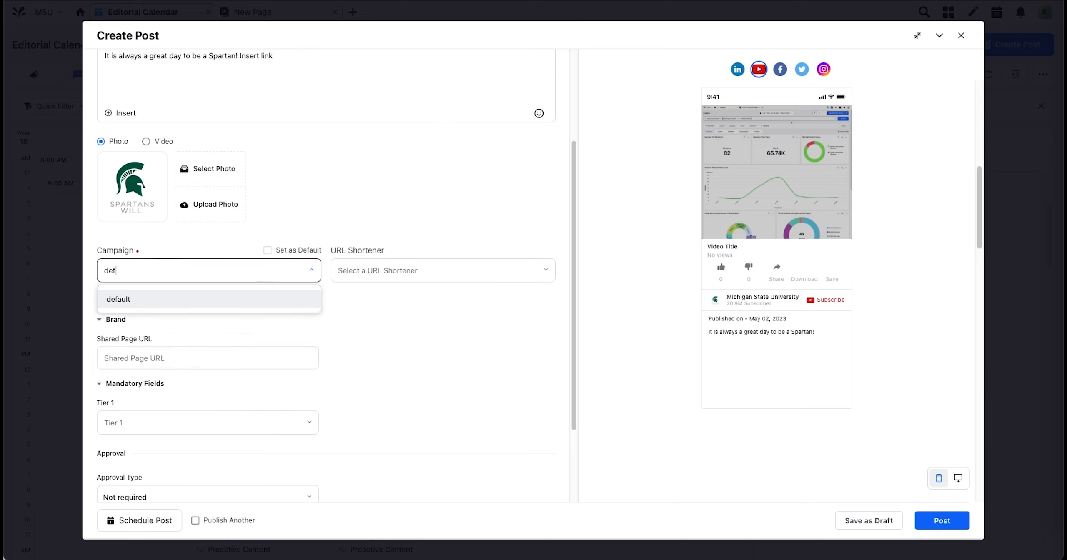
click(168, 299)
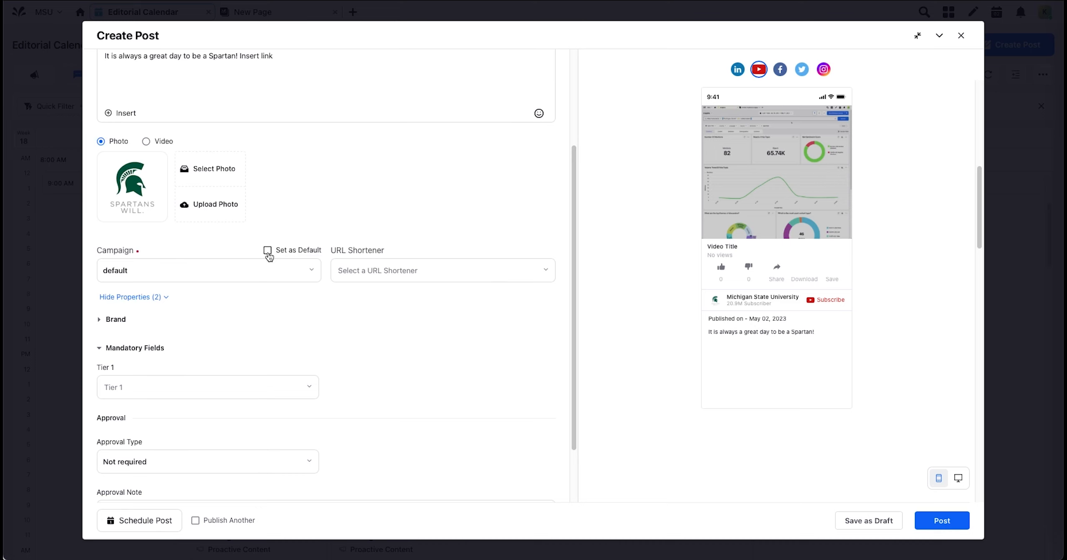
Expand the Brand properties and review the Tier 1 and Approval Type choices, leaving the approval as Not required.
scroll(274, 266, down, 2)
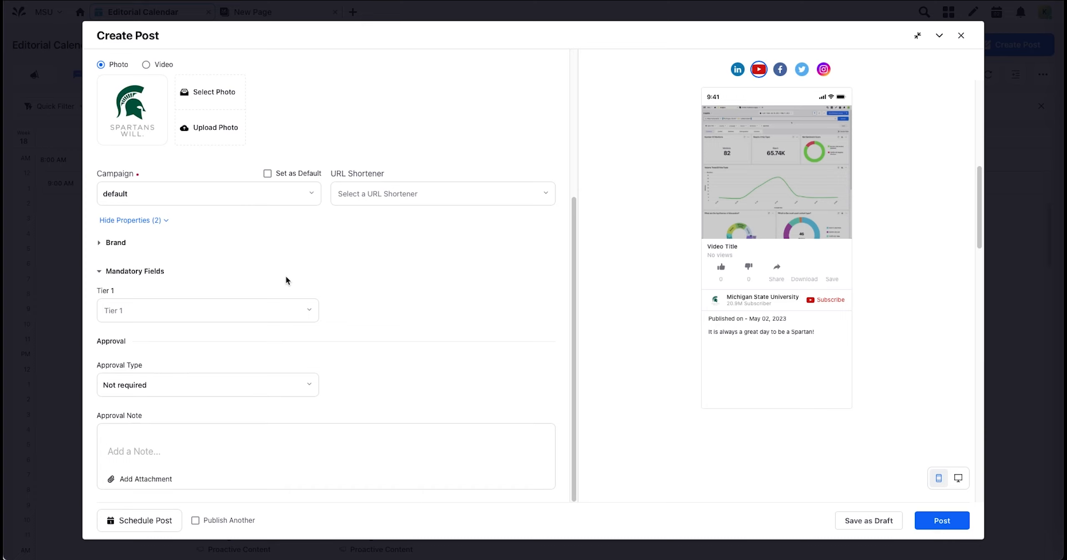
click(98, 244)
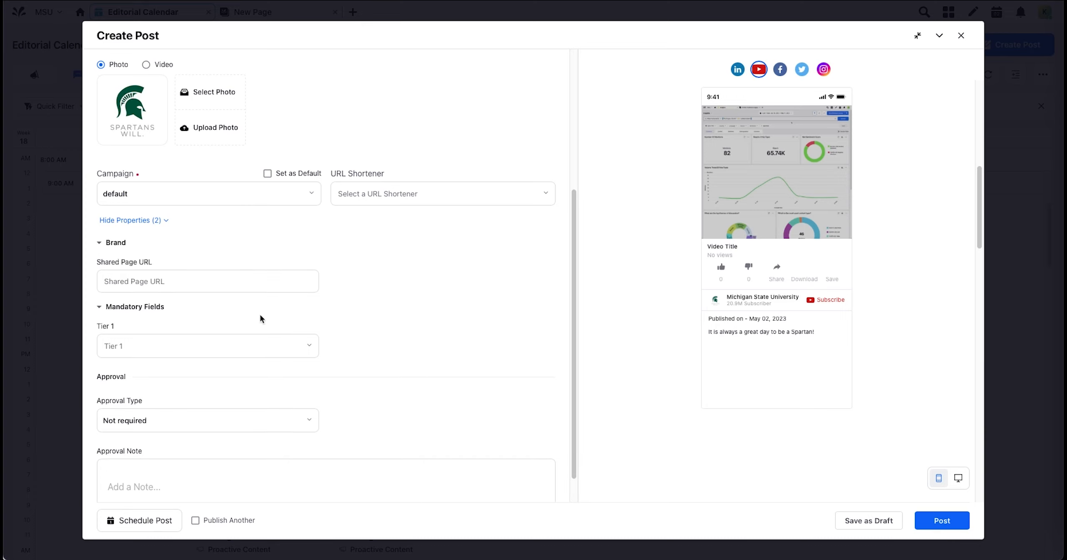
scroll(278, 321, down, 1)
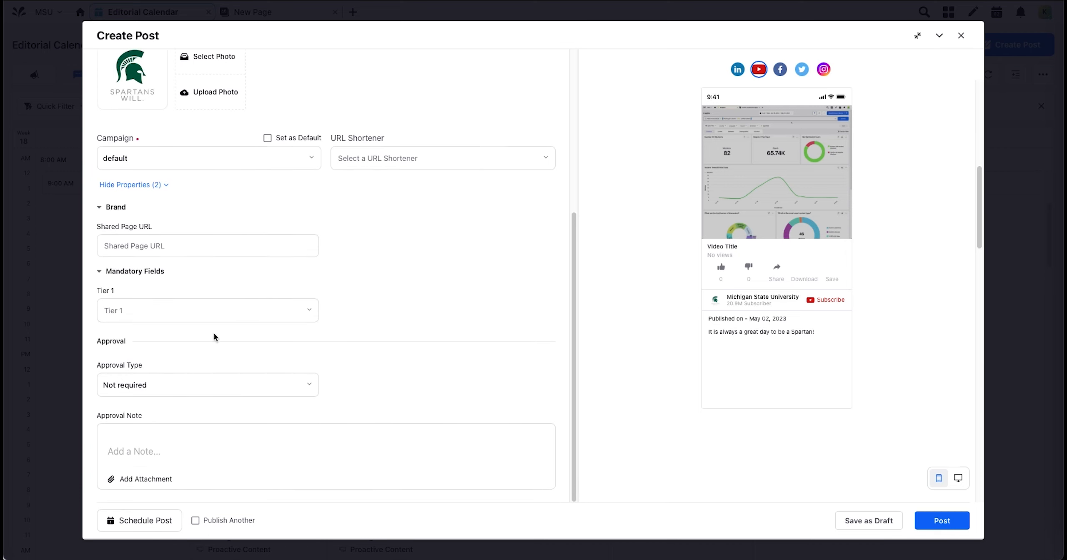
click(208, 310)
scroll(213, 378, down, 3)
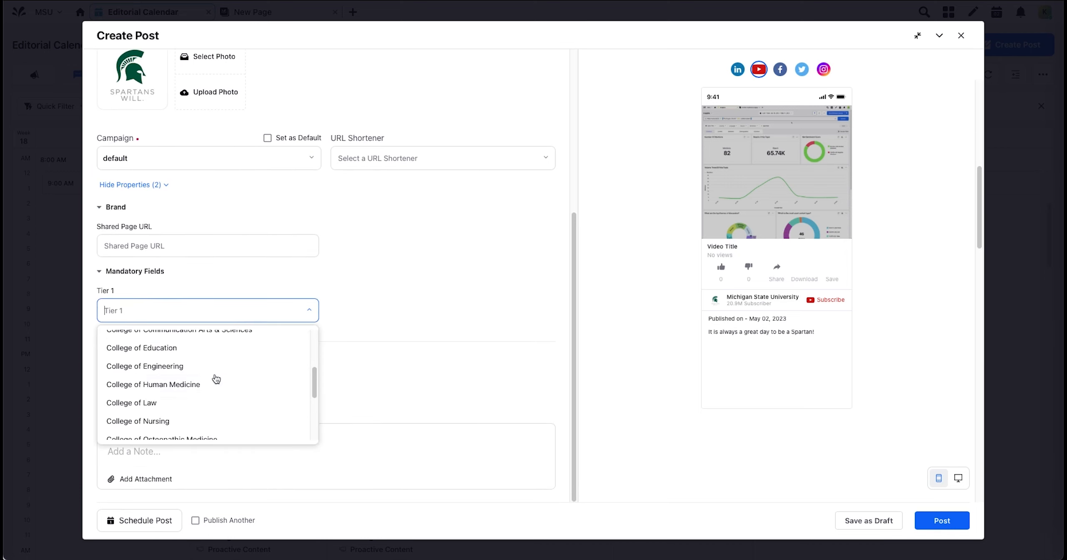
scroll(216, 380, down, 3)
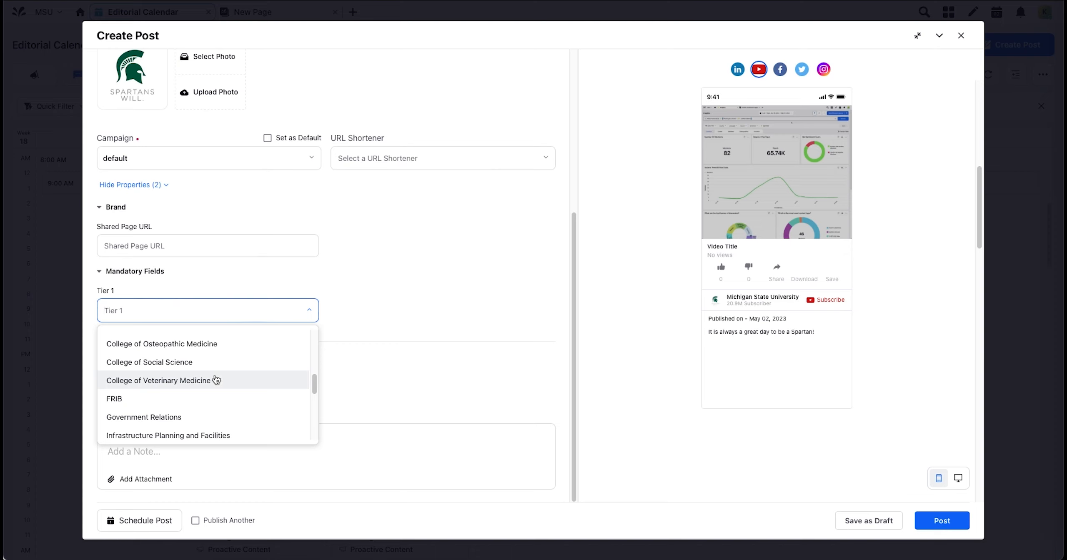
scroll(216, 379, down, 2)
click(406, 332)
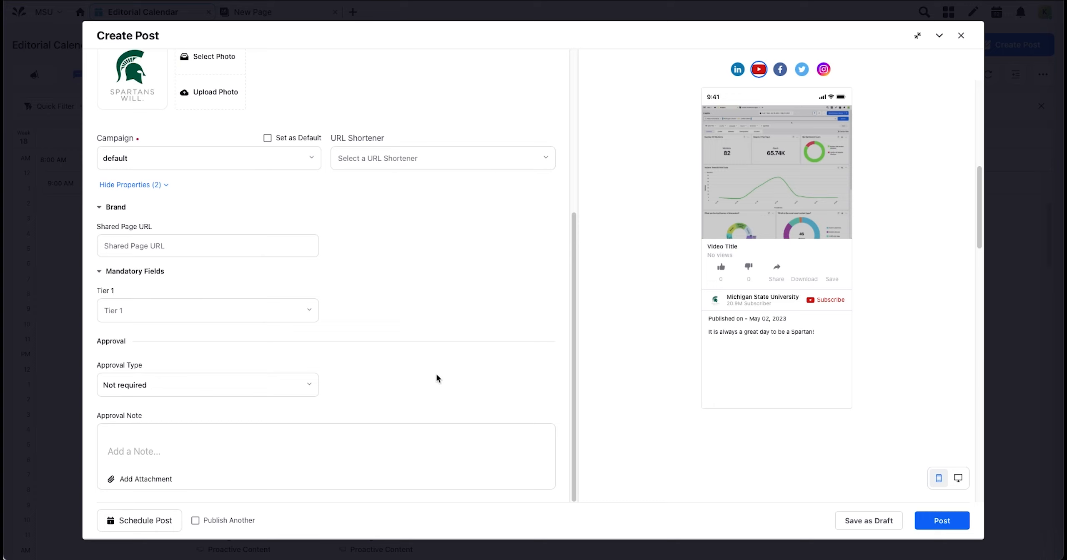
click(223, 383)
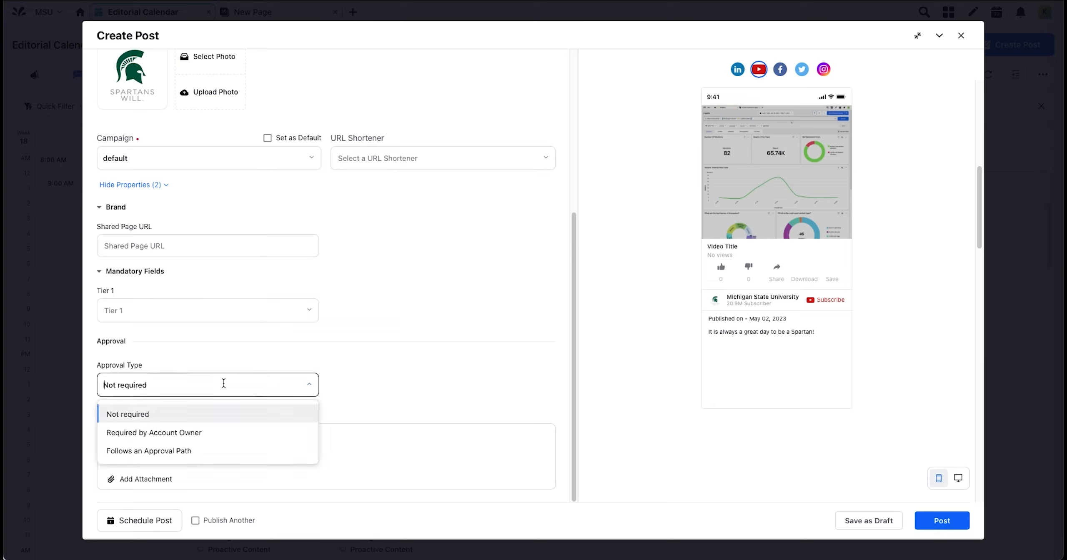
click(365, 364)
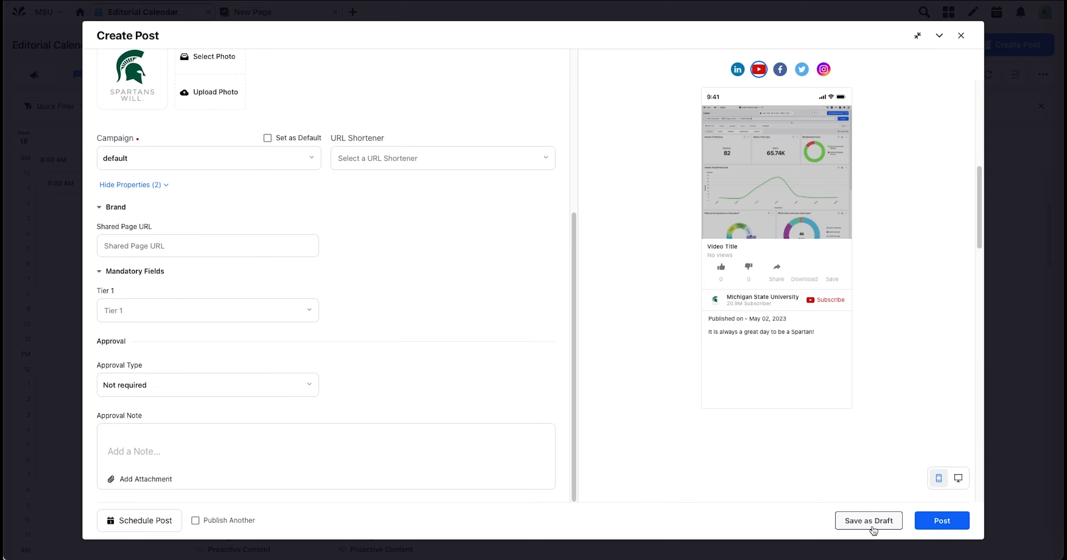
Open the post scheduling settings and set only the Twitter post's date to May 25, 2023.
click(135, 527)
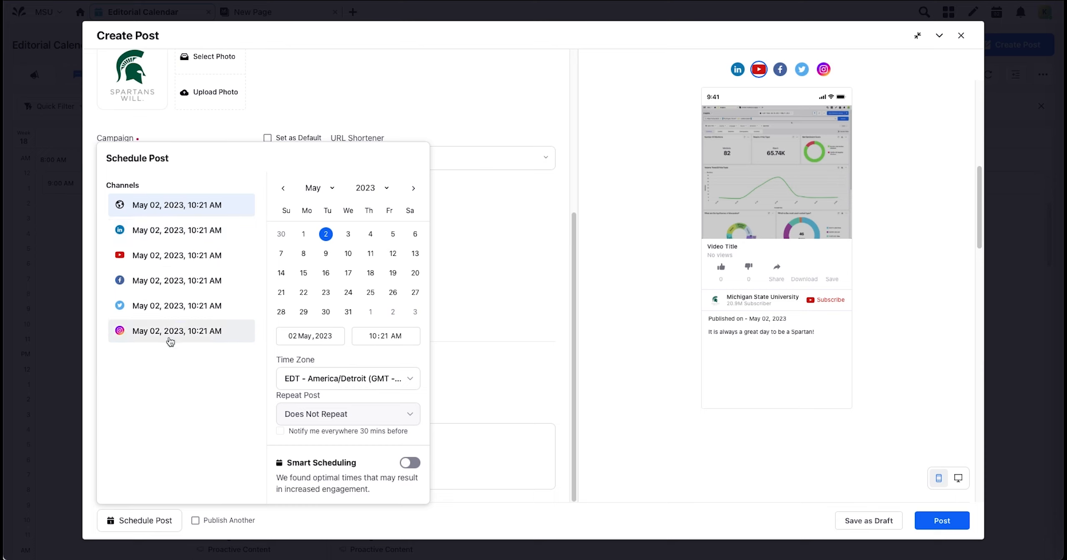
click(172, 311)
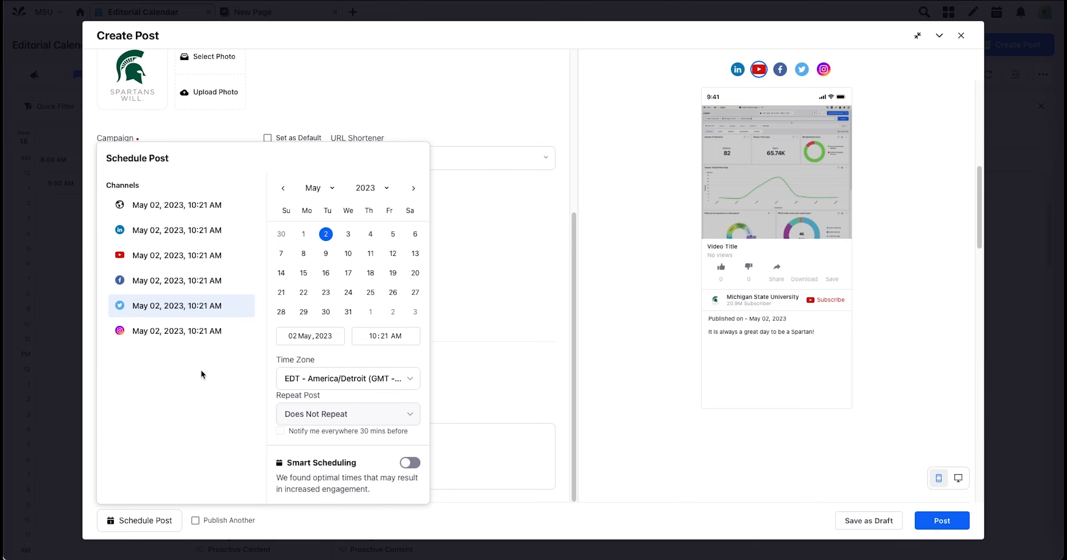
click(370, 292)
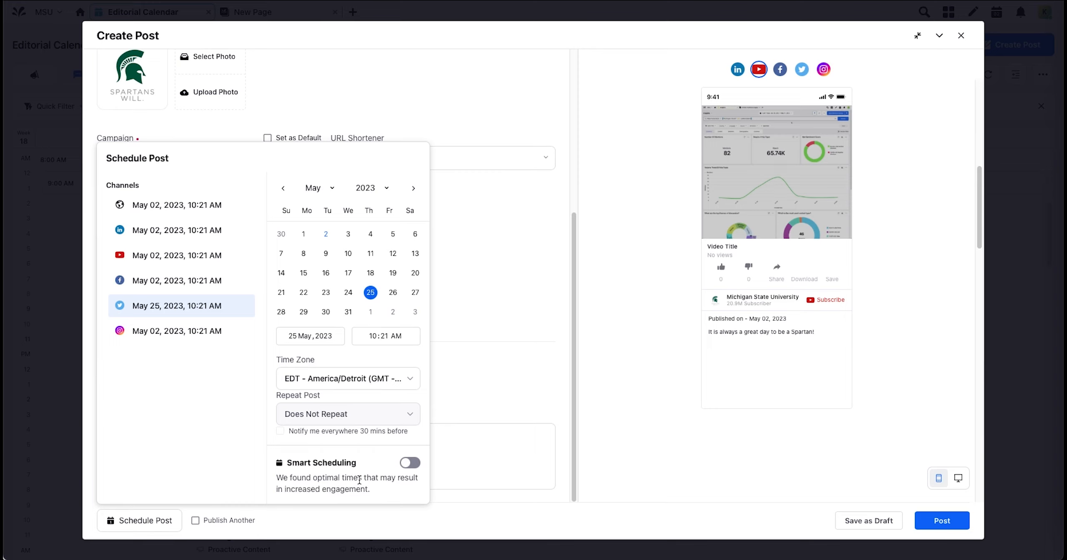
Turn on Smart Scheduling to review the recommended Twitter posting times, and turn it off again.
click(412, 463)
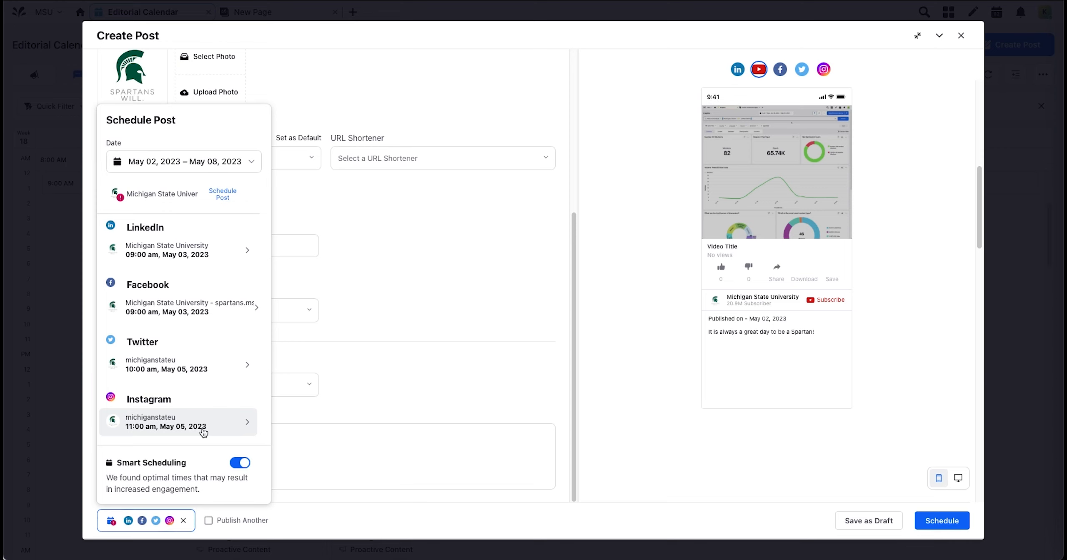
click(217, 368)
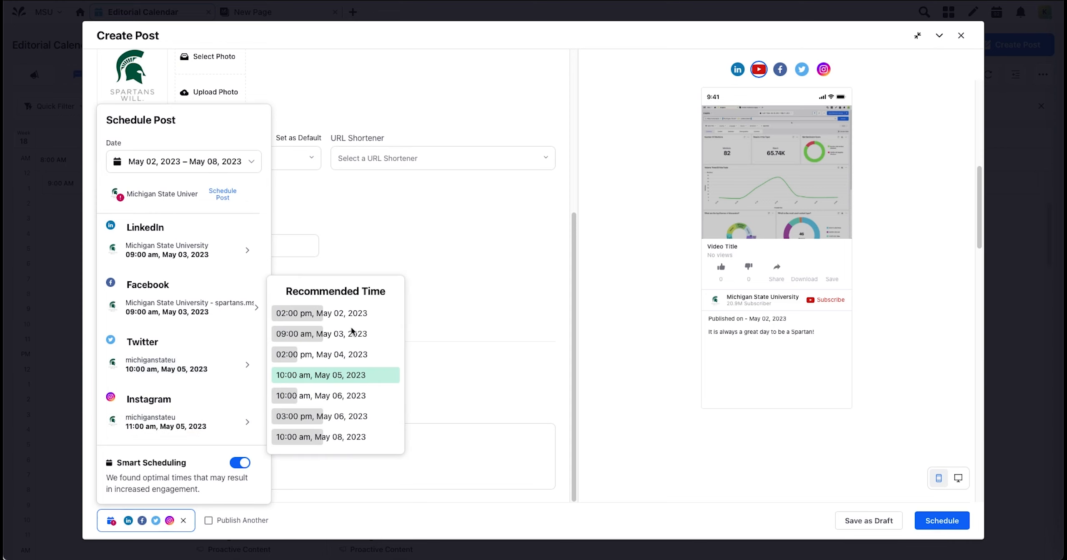
click(240, 464)
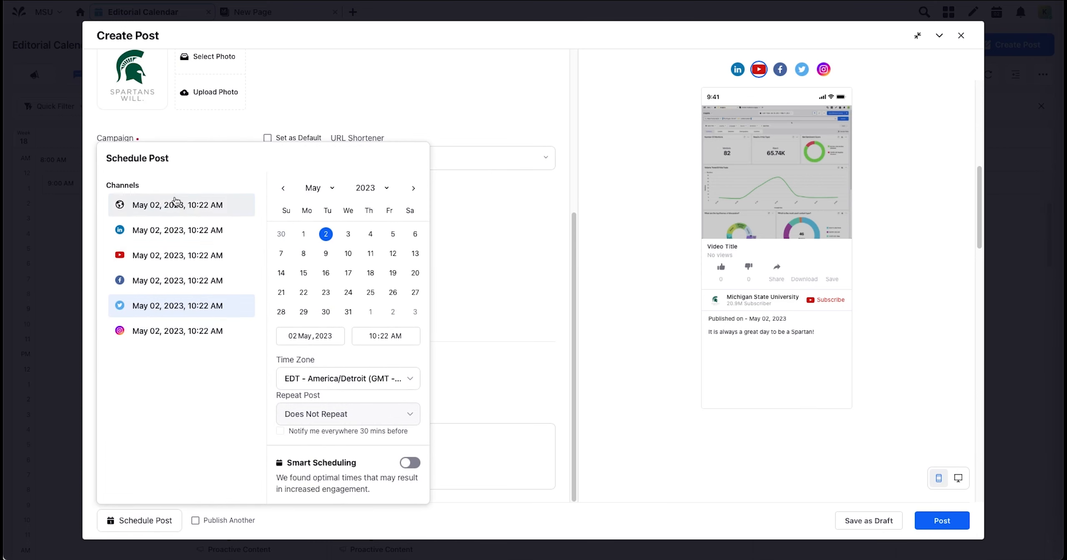
Schedule the post for all channels on May 17, 2023.
click(348, 274)
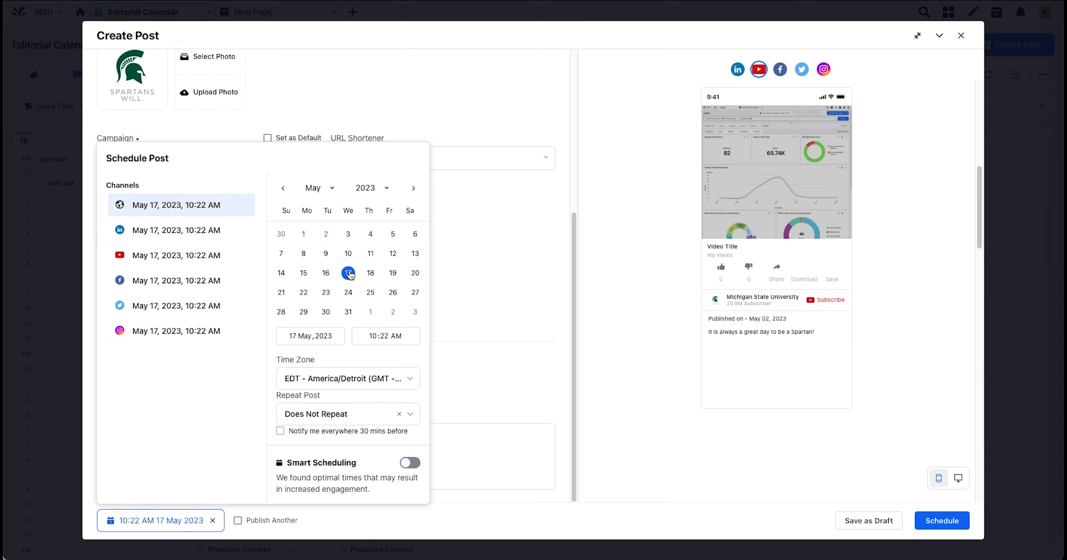